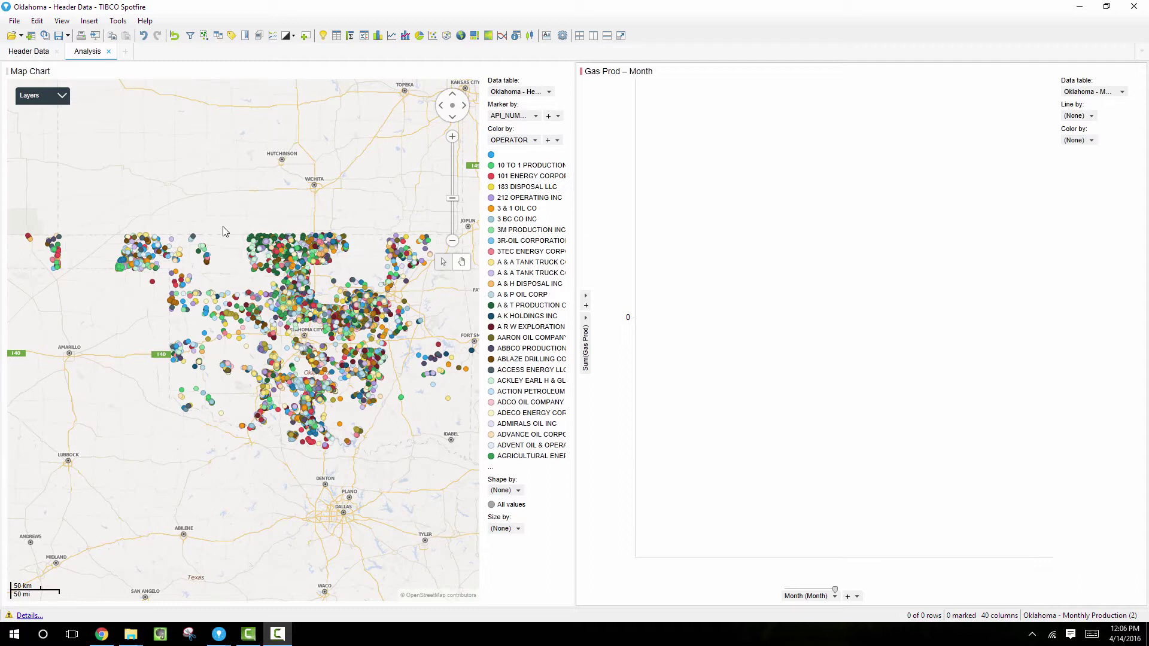
Mark a cluster of wells in western Oklahoma on the map chart.
left_click(133, 281)
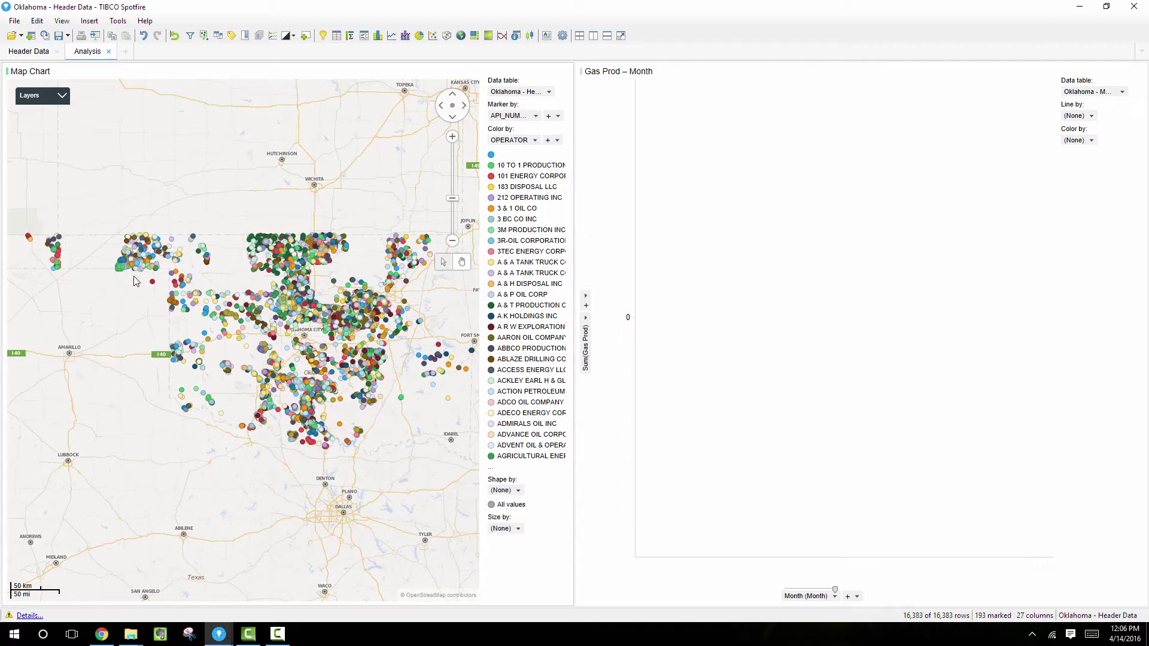
left_click(123, 258)
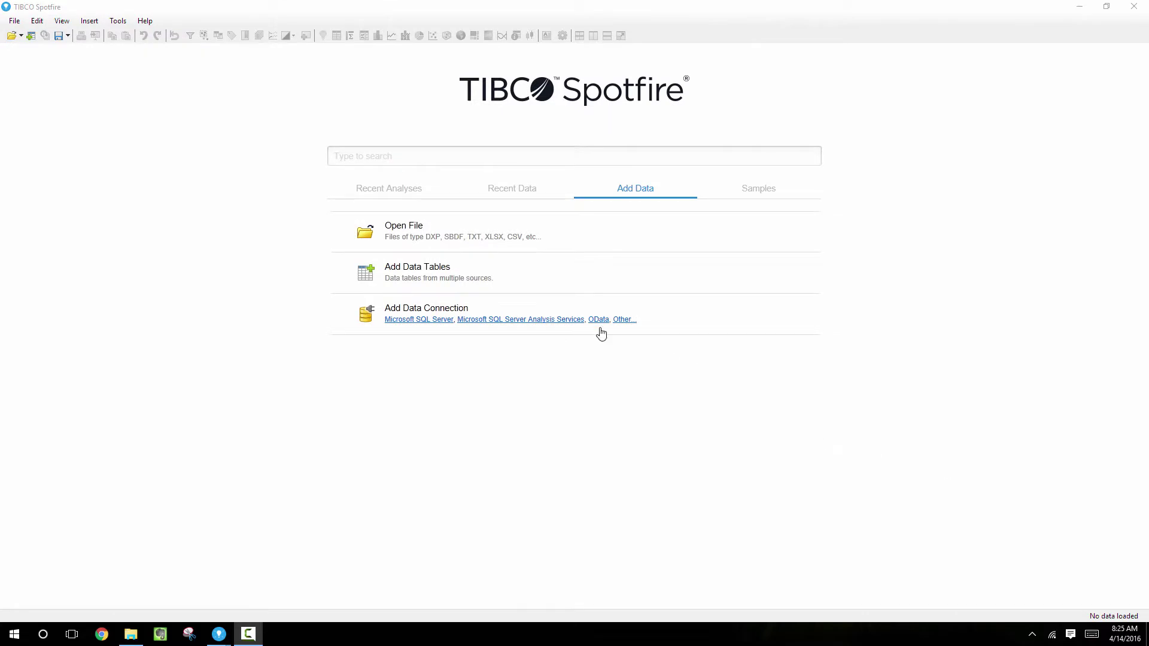
Add a Microsoft SQL Server connection to the Well Header Data database.
left_click(430, 274)
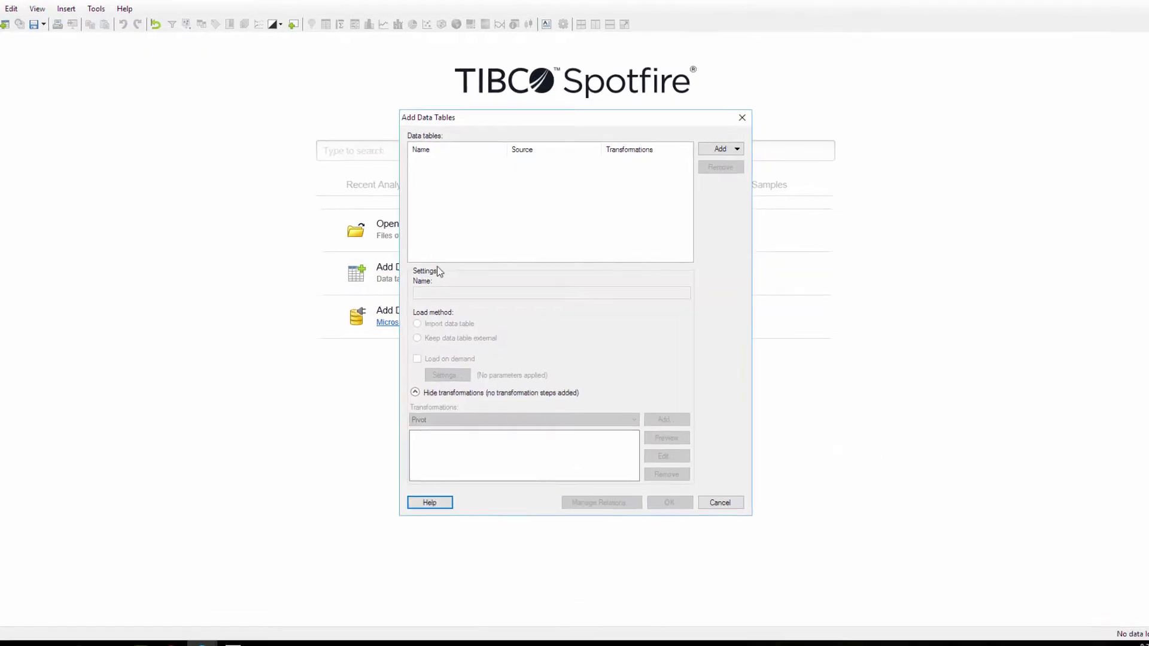
left_click(728, 154)
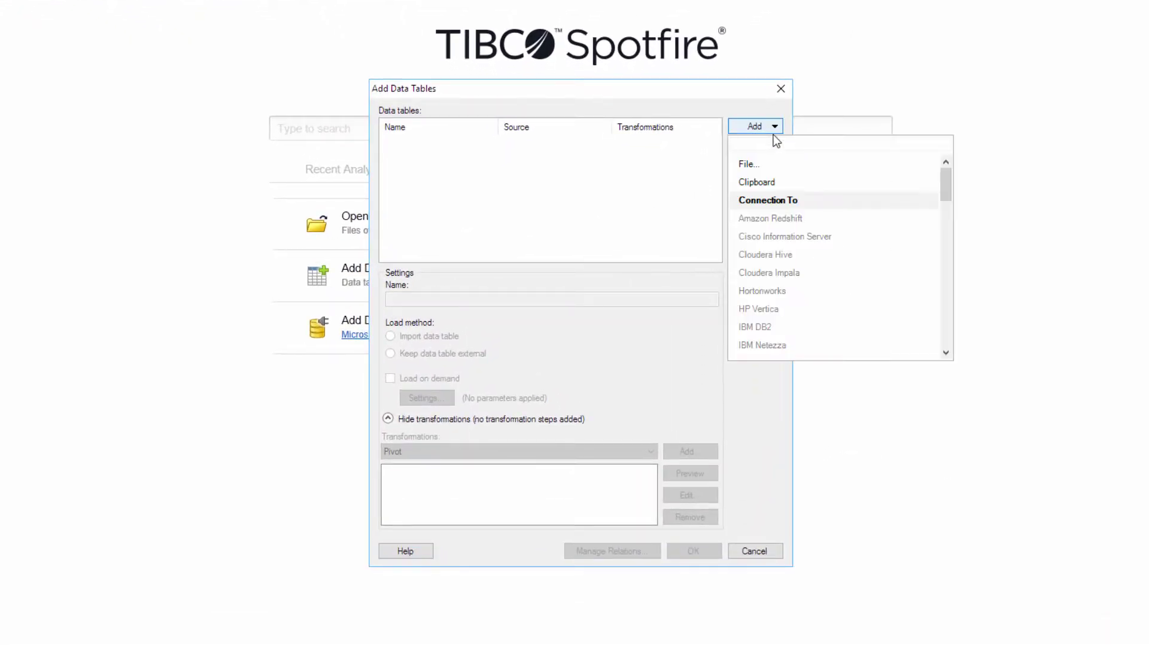
left_click_drag(942, 185, 943, 213)
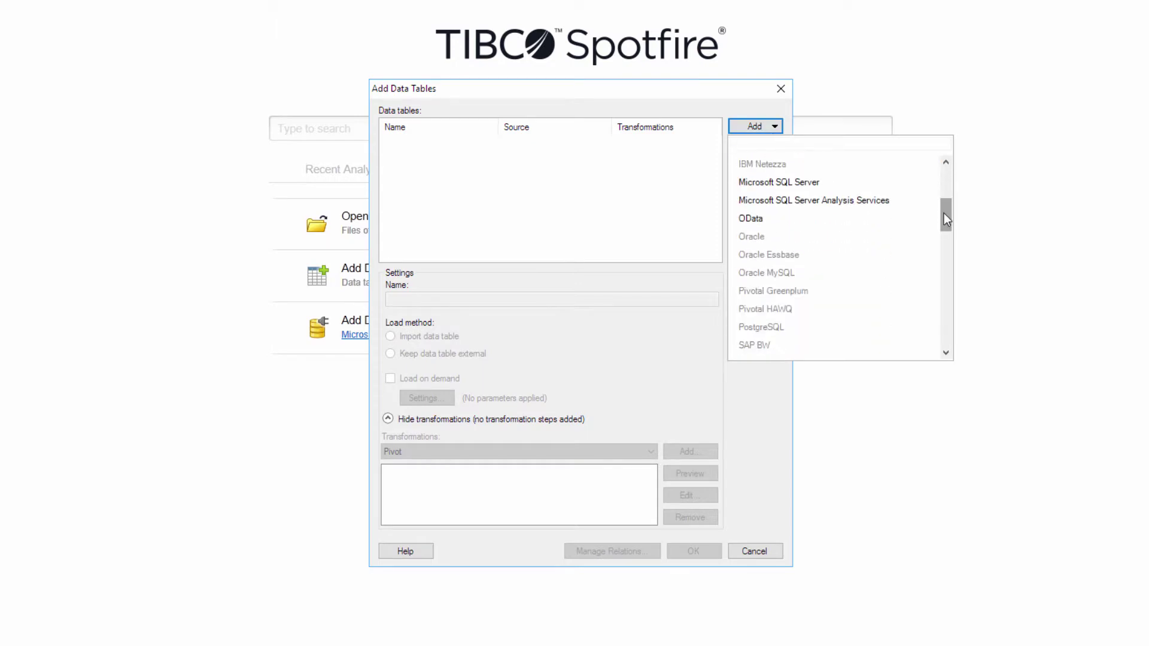
left_click(862, 183)
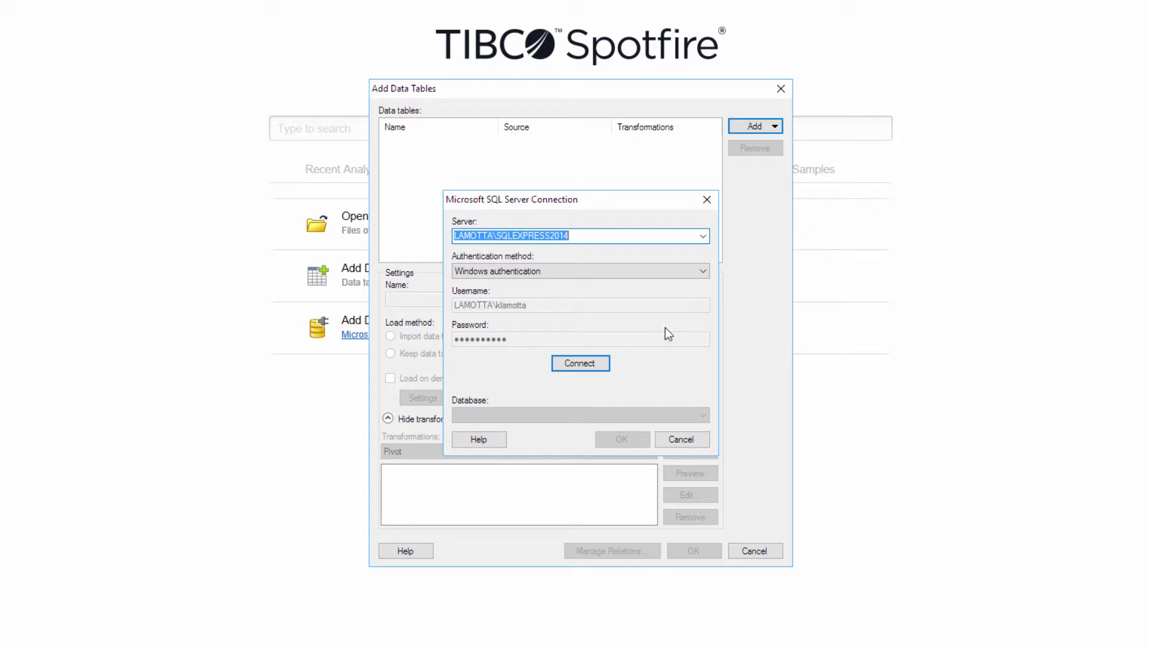
left_click(557, 368)
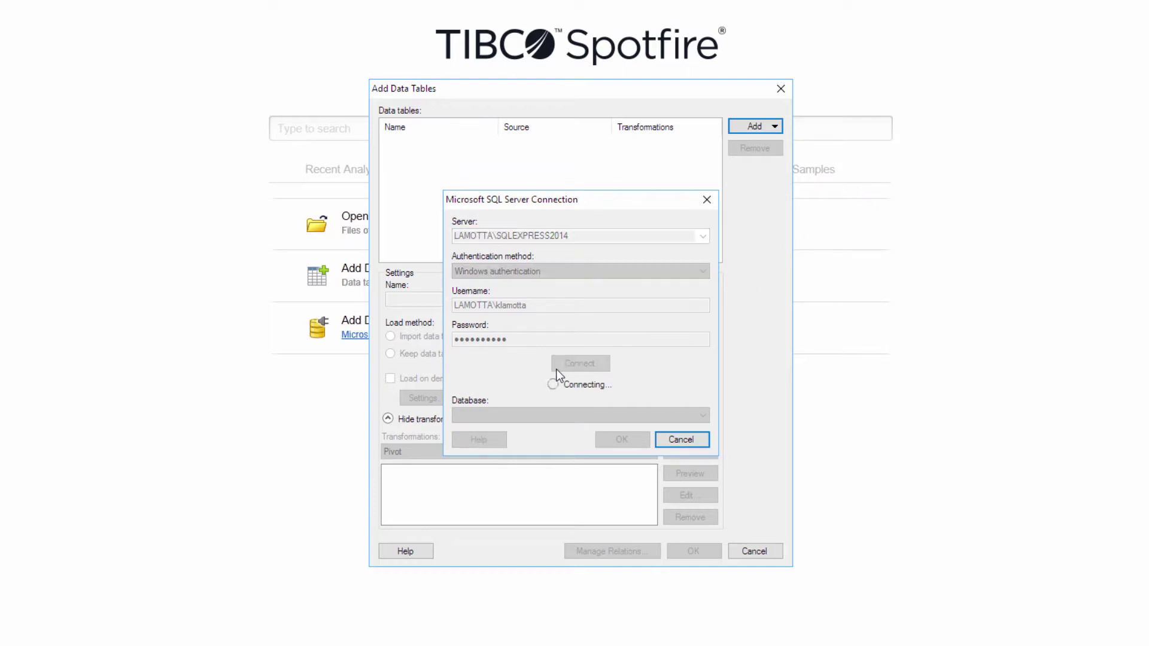
left_click(591, 415)
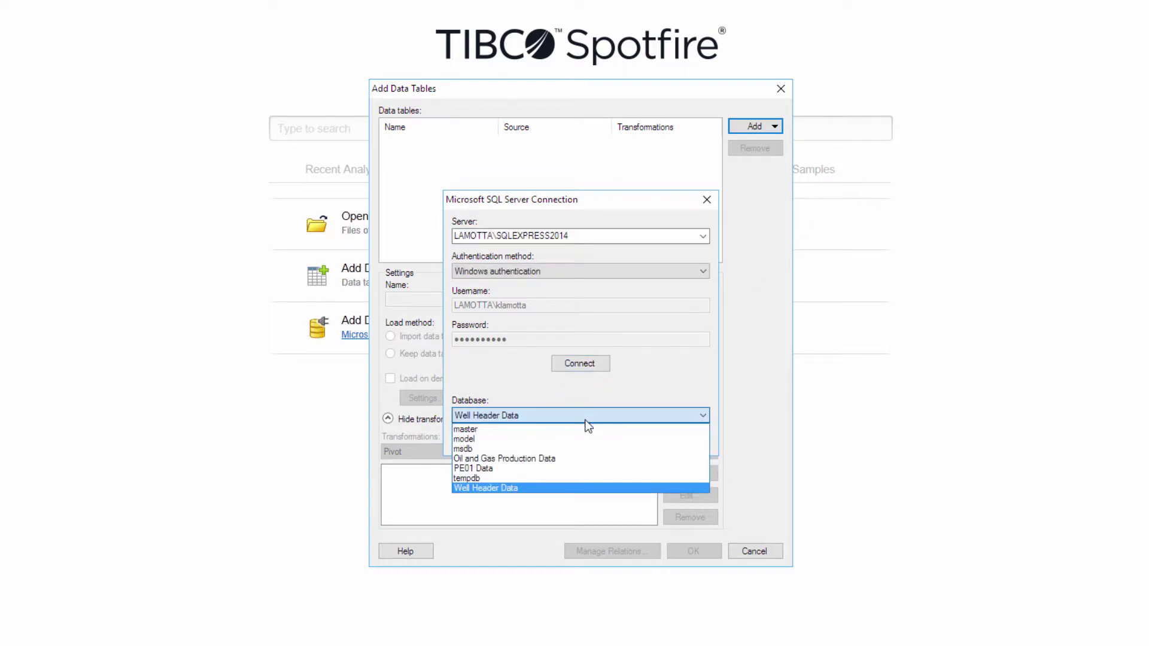
left_click(518, 487)
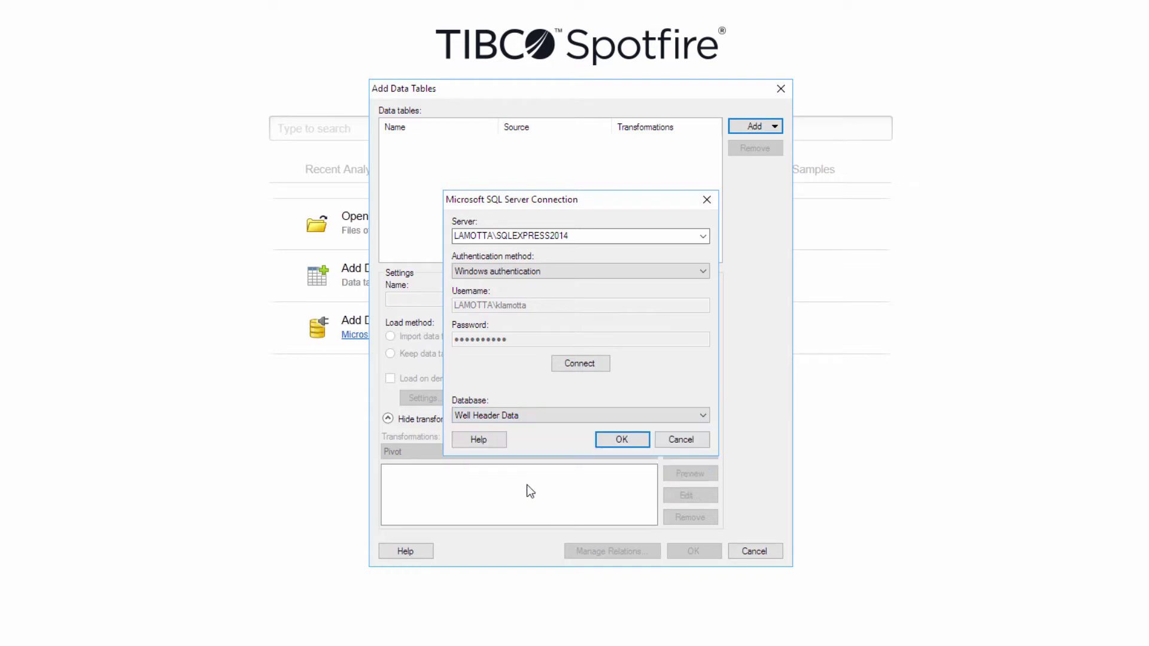
left_click(627, 442)
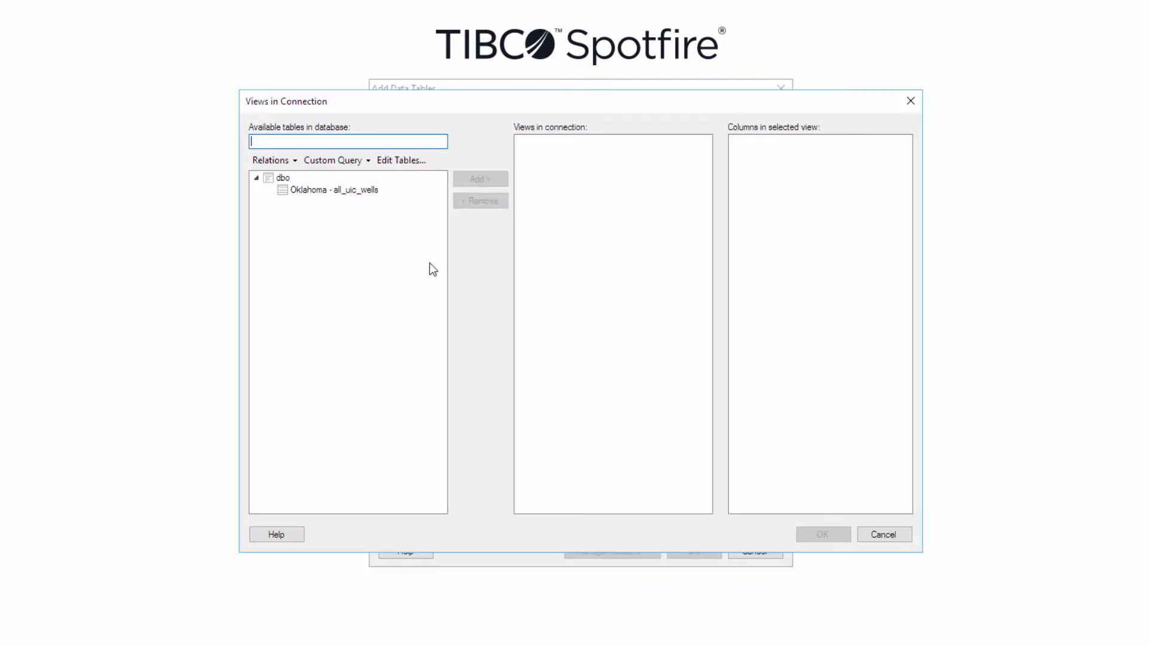
Add the Oklahoma - all_uic_wells view without its unnamed column, set it to import, and rename it 'Oklahoma - Header Data'.
left_click(347, 189)
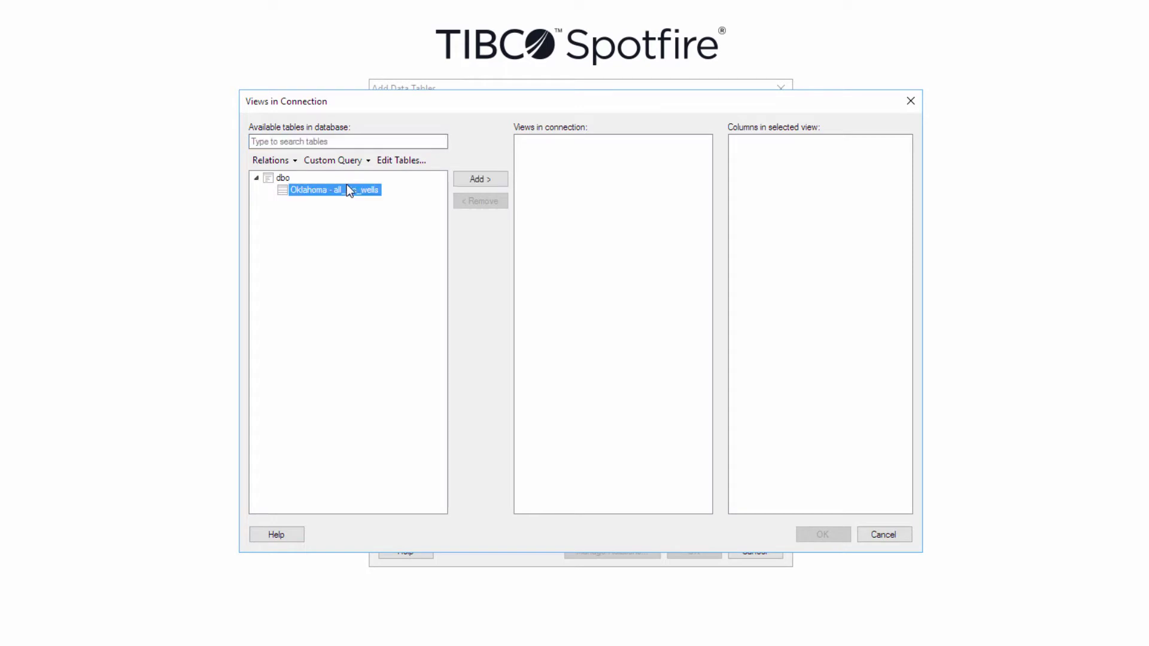
left_click(470, 180)
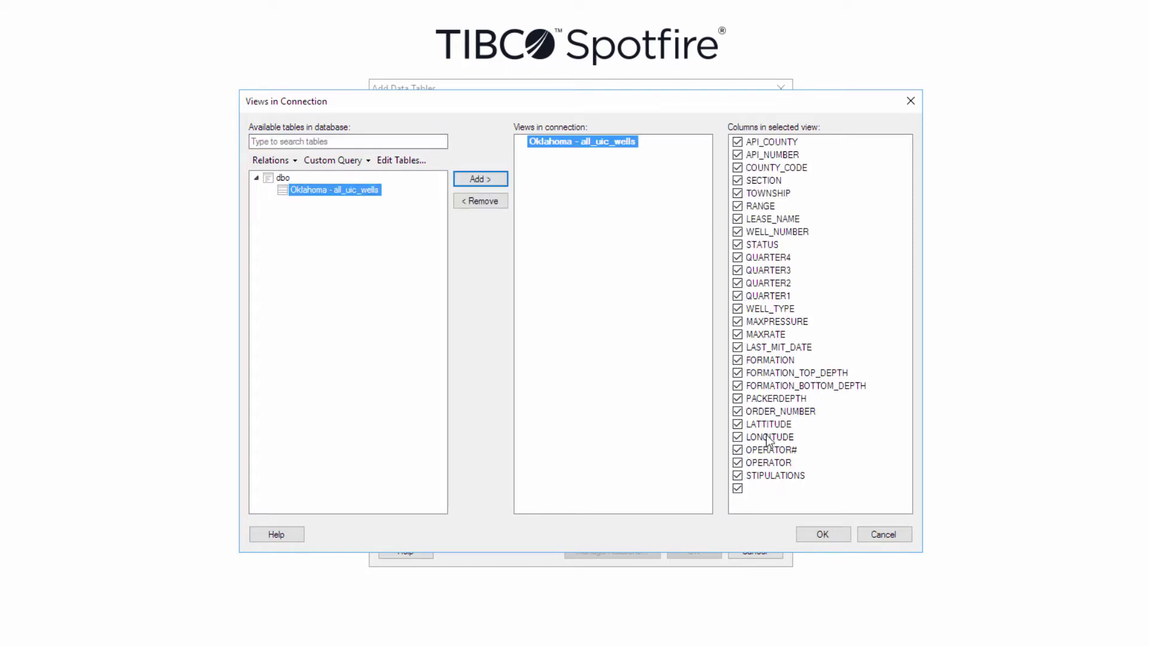
left_click(737, 489)
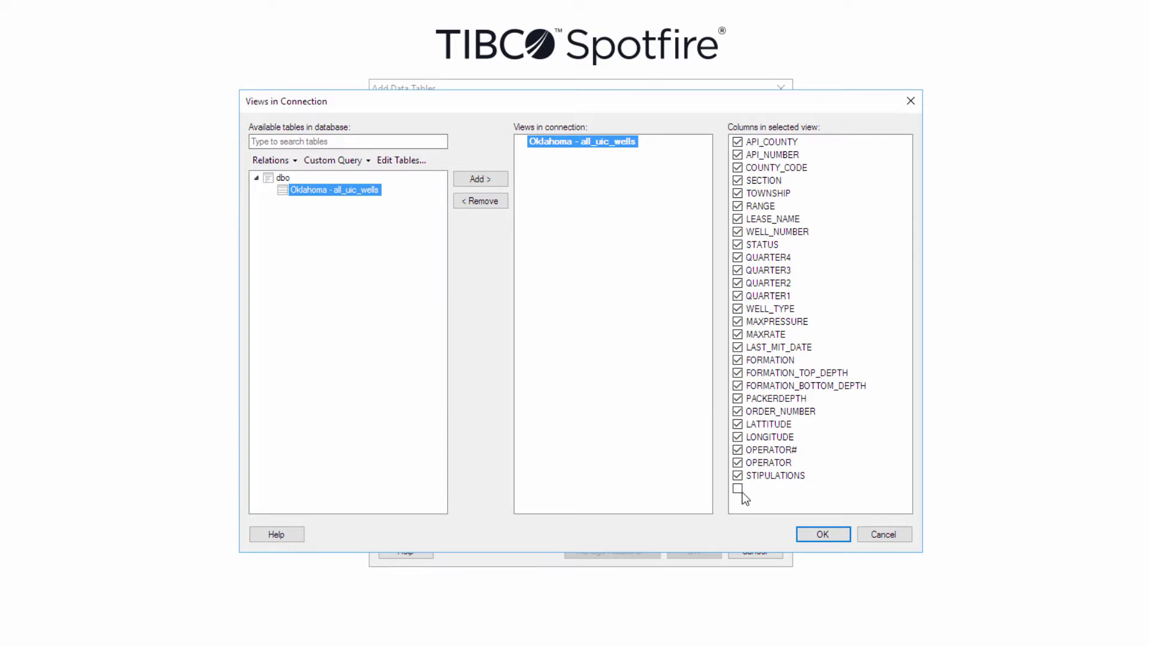
left_click(809, 540)
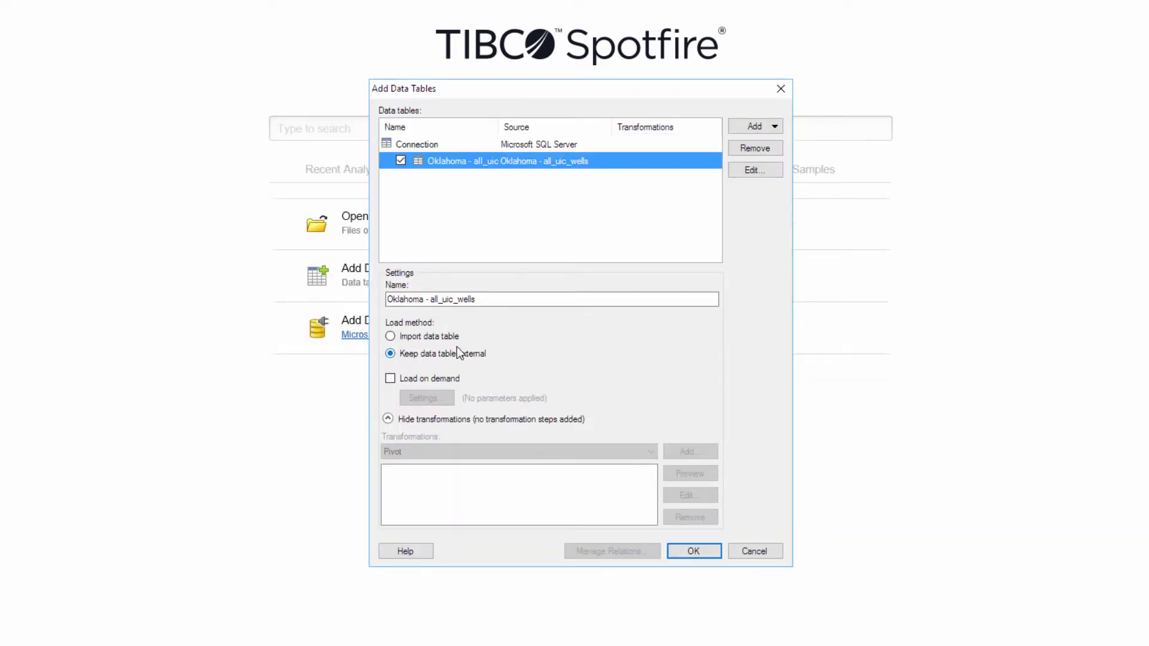
left_click(450, 337)
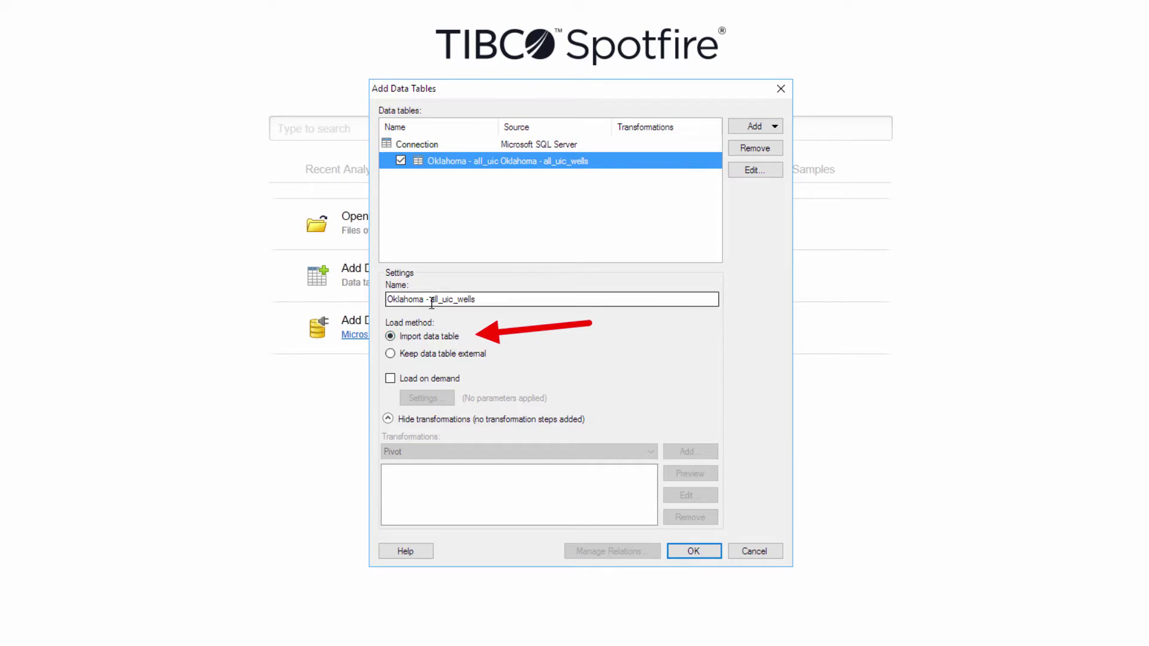
double_click(431, 301)
type("Header")
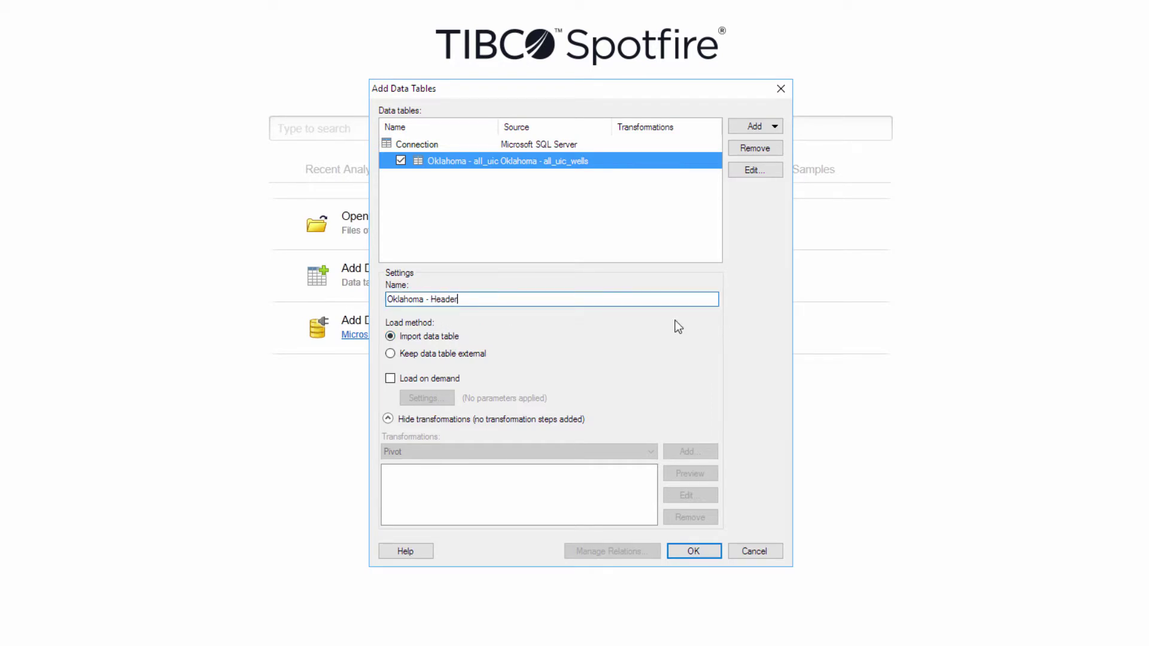
type(" Data")
Import the Header Data table, rename the page 'Header Data', and remove the Cover Page.
left_click(689, 549)
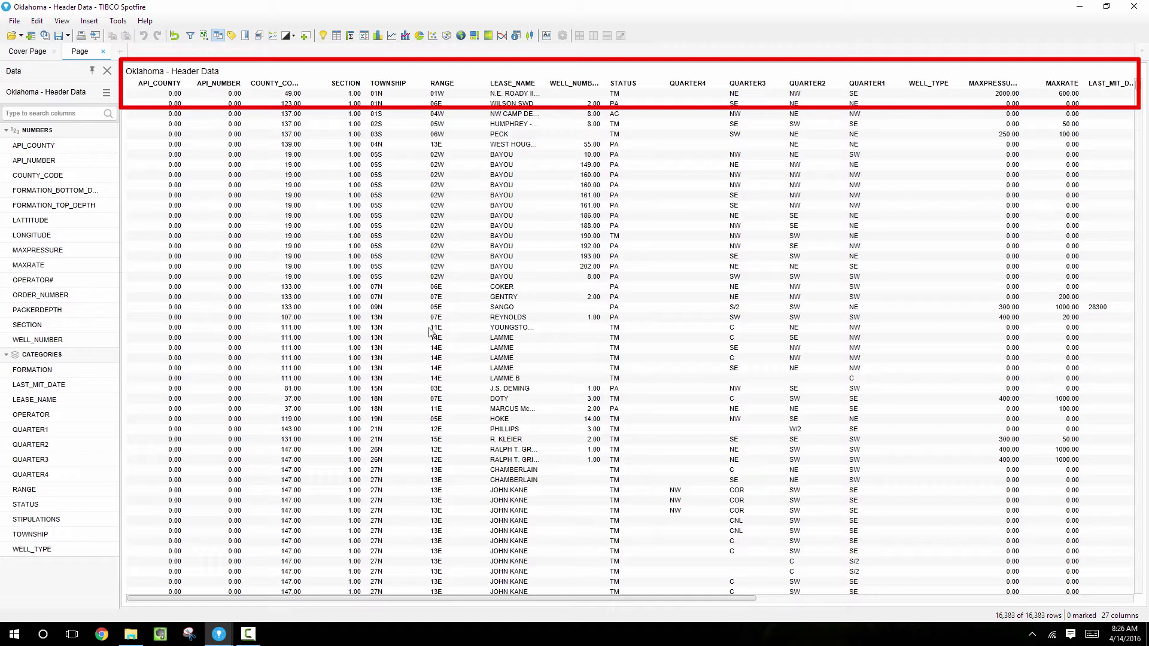
double_click(79, 51)
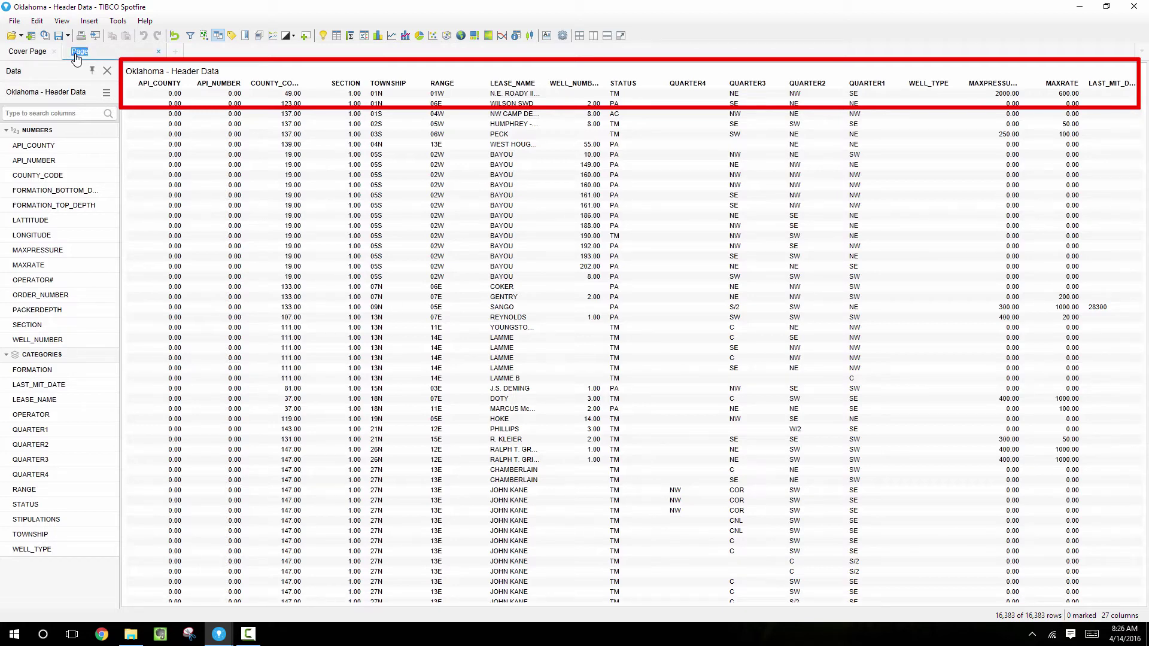
type("Header D")
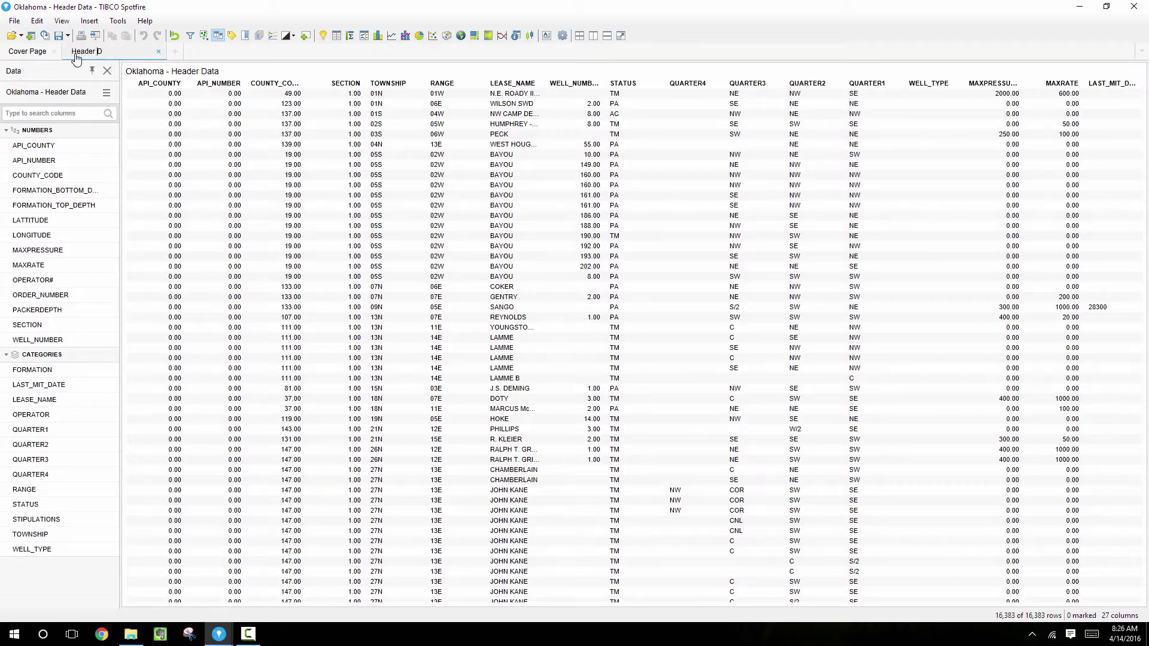
type("ata")
key("Return")
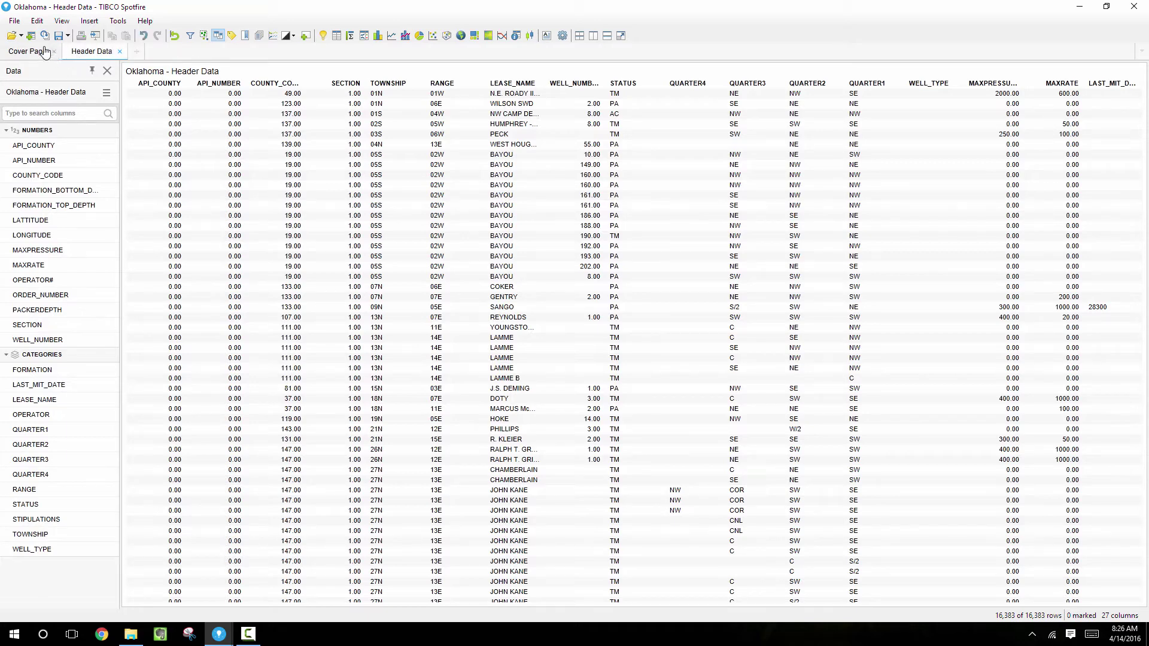
left_click(54, 52)
Add another Microsoft SQL Server connection to the Oil and Gas Production Data database.
left_click(31, 37)
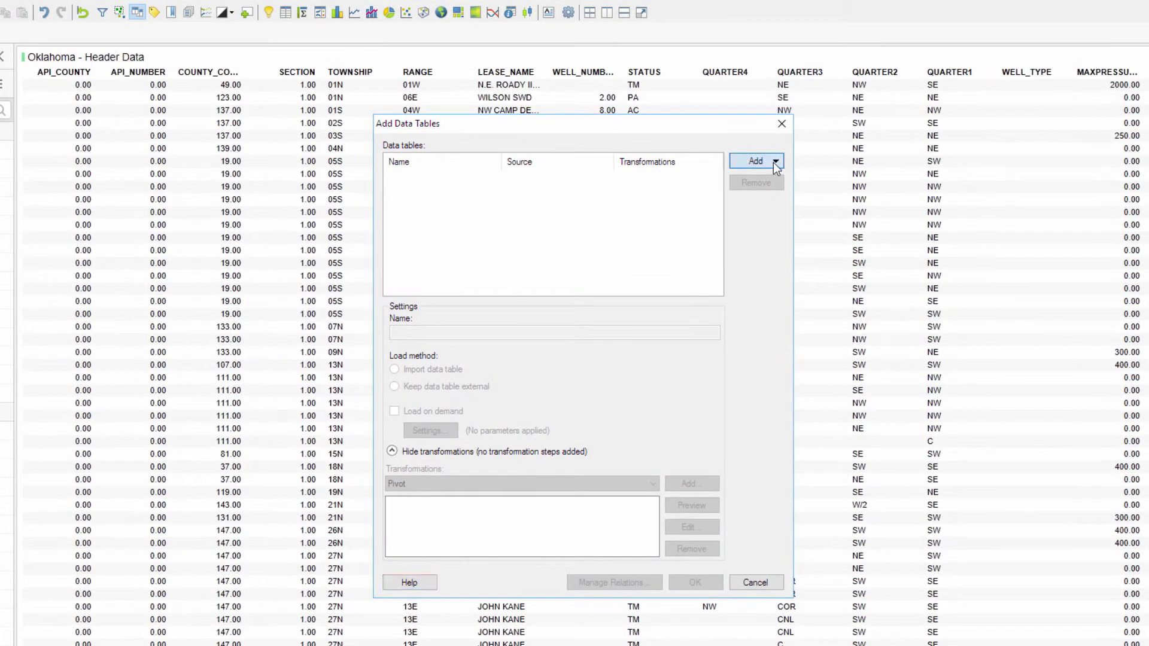
left_click(774, 161)
left_click_drag(951, 217, 952, 248)
left_click(917, 219)
left_click(590, 403)
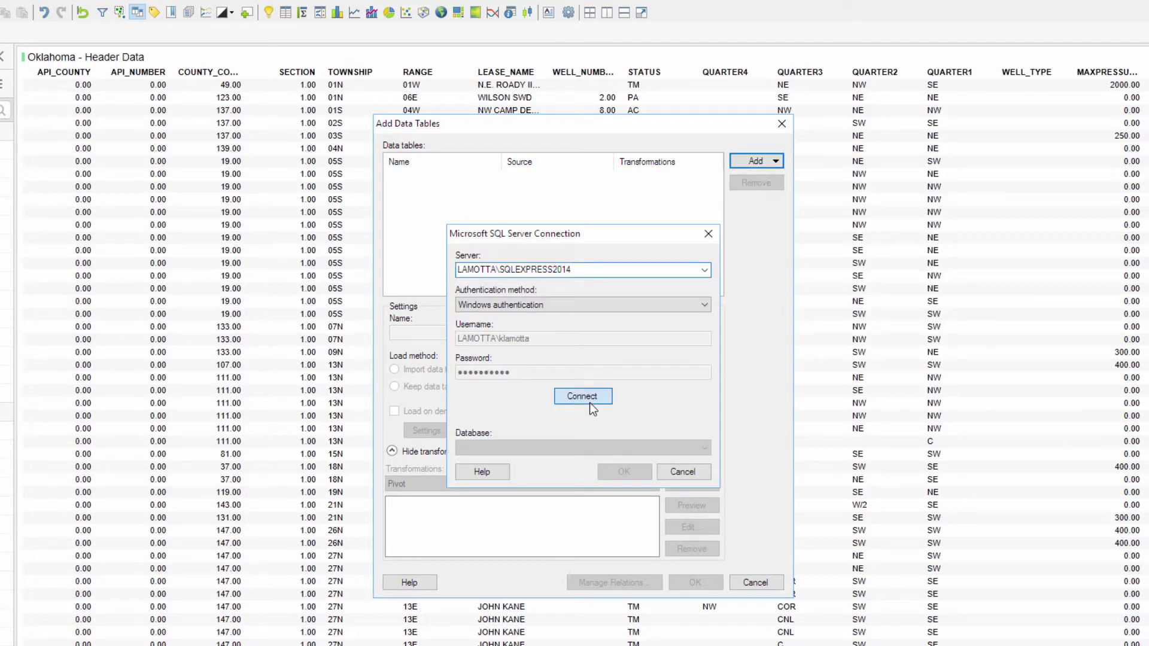
left_click(597, 446)
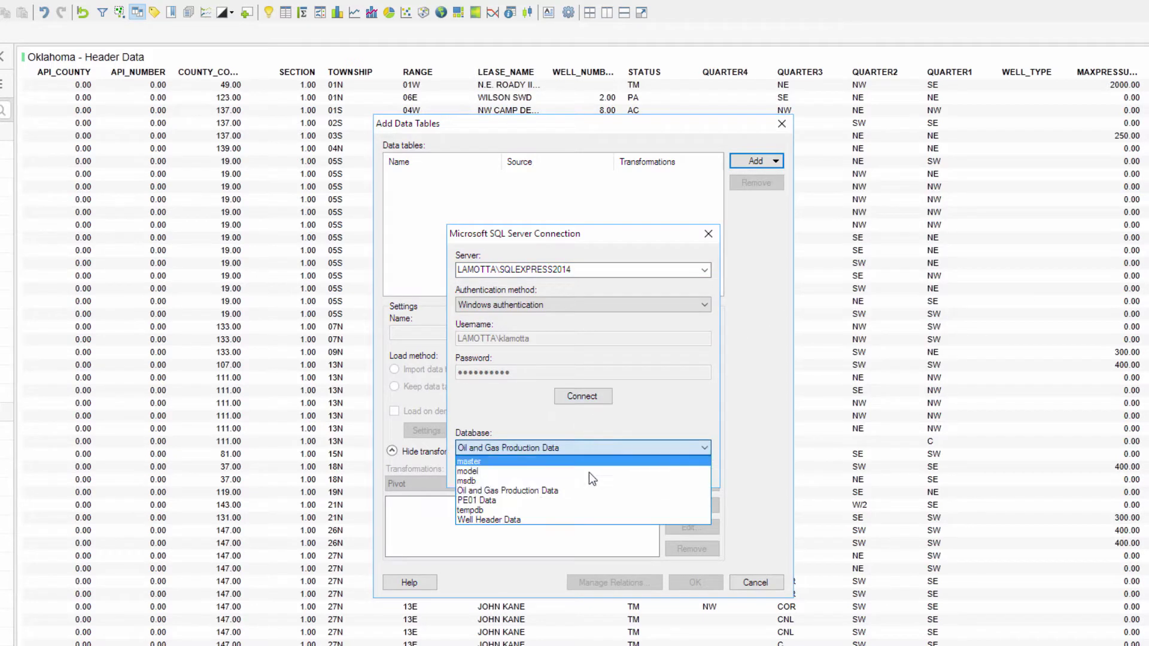
left_click(578, 491)
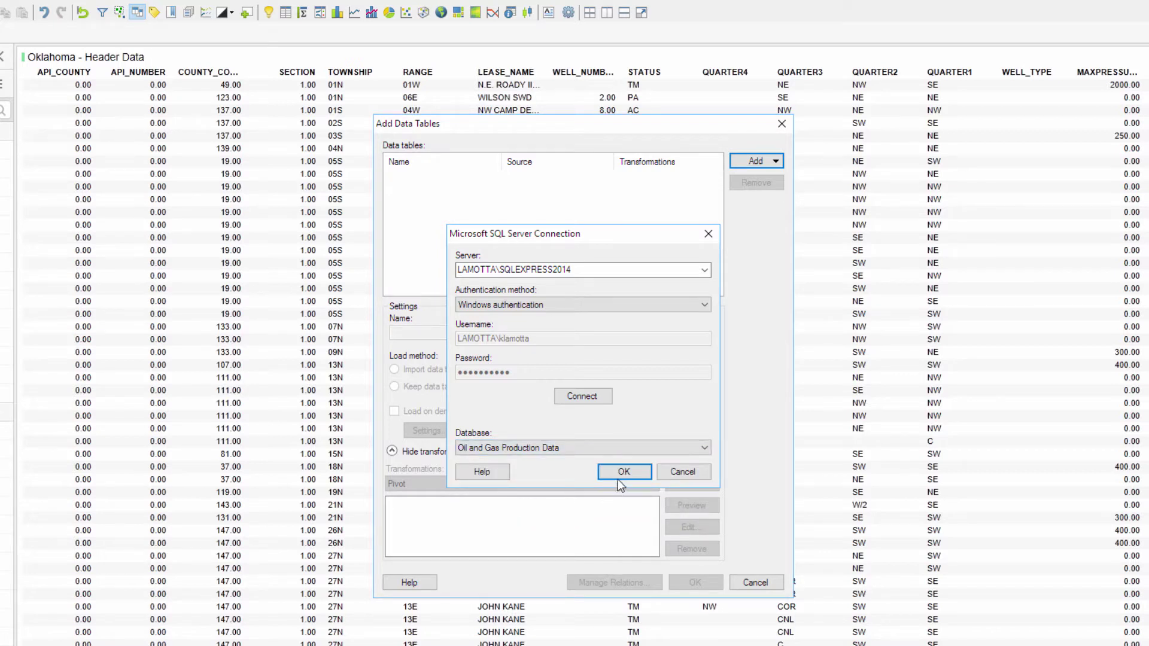
left_click(620, 476)
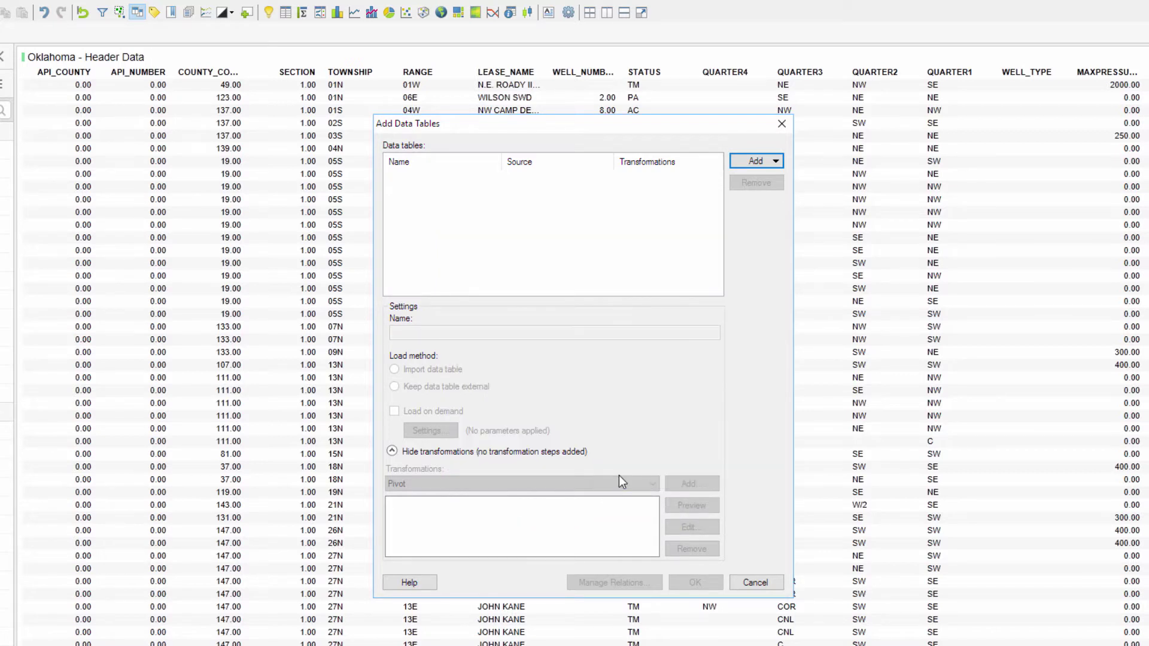
Import the Oklahoma Monthly Production table, renamed 'Oklahoma - Monthly Production'.
left_click(374, 247)
left_click(470, 218)
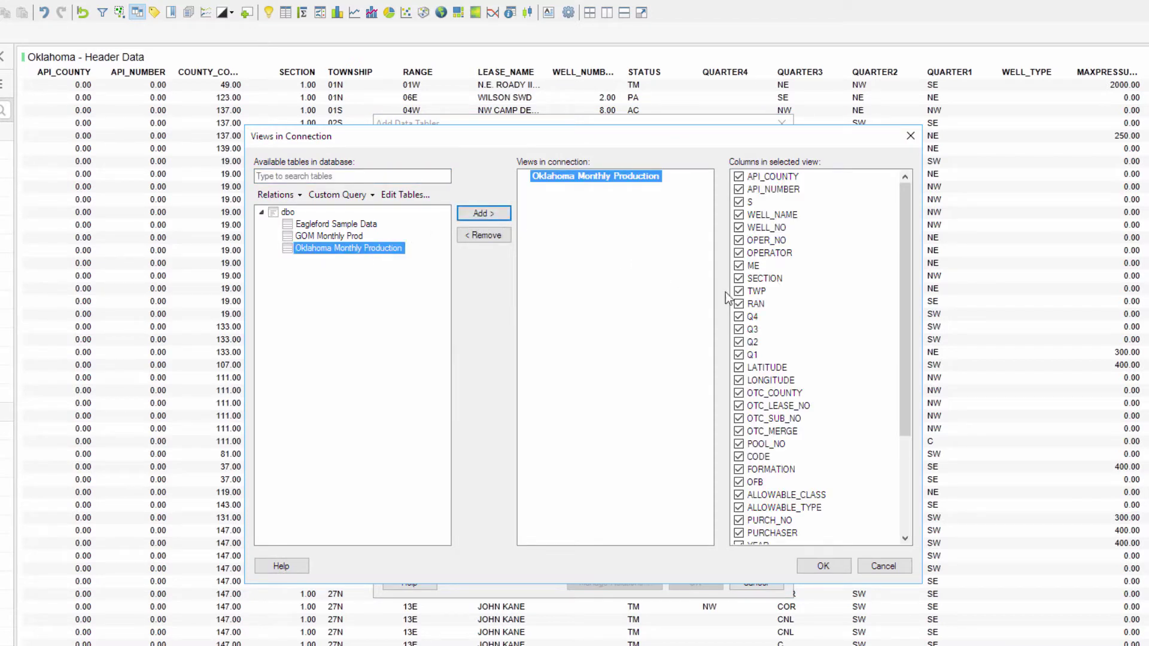
left_click_drag(903, 365, 911, 482)
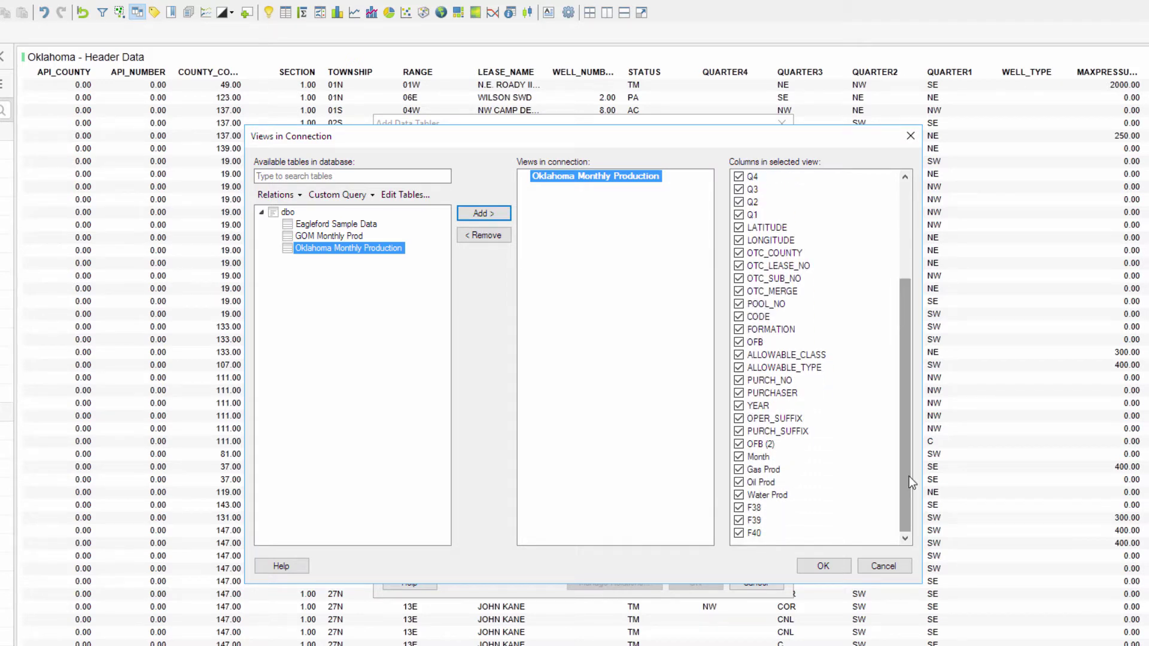
left_click(824, 566)
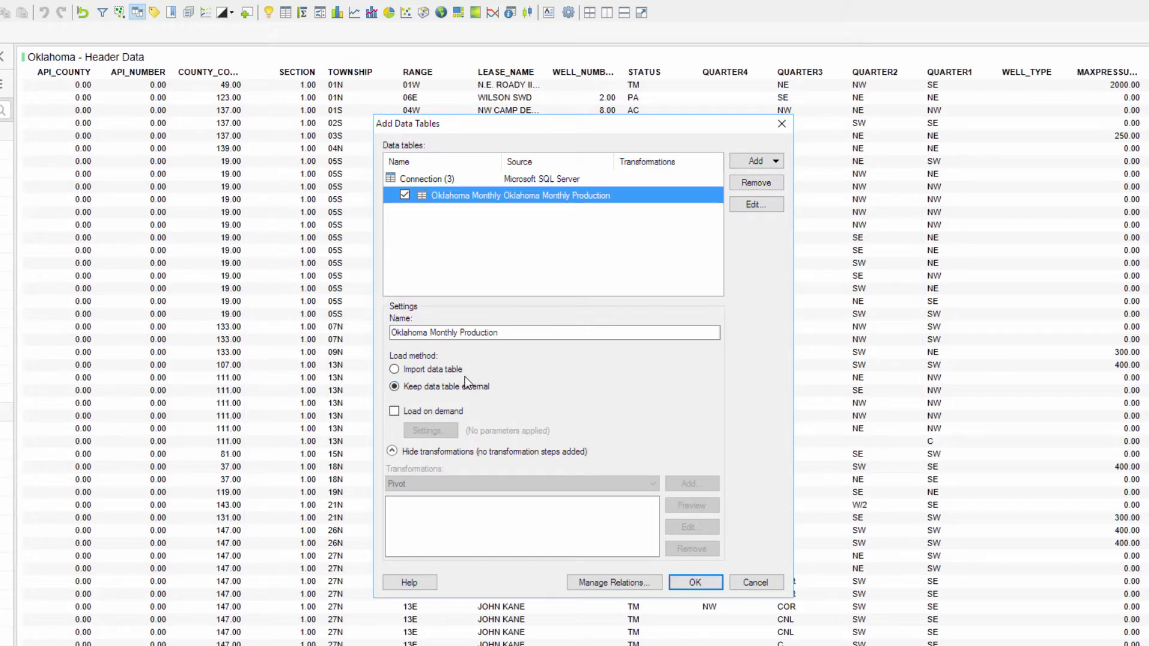
left_click(443, 371)
left_click(453, 332)
key("ctrl+Left")
type("-")
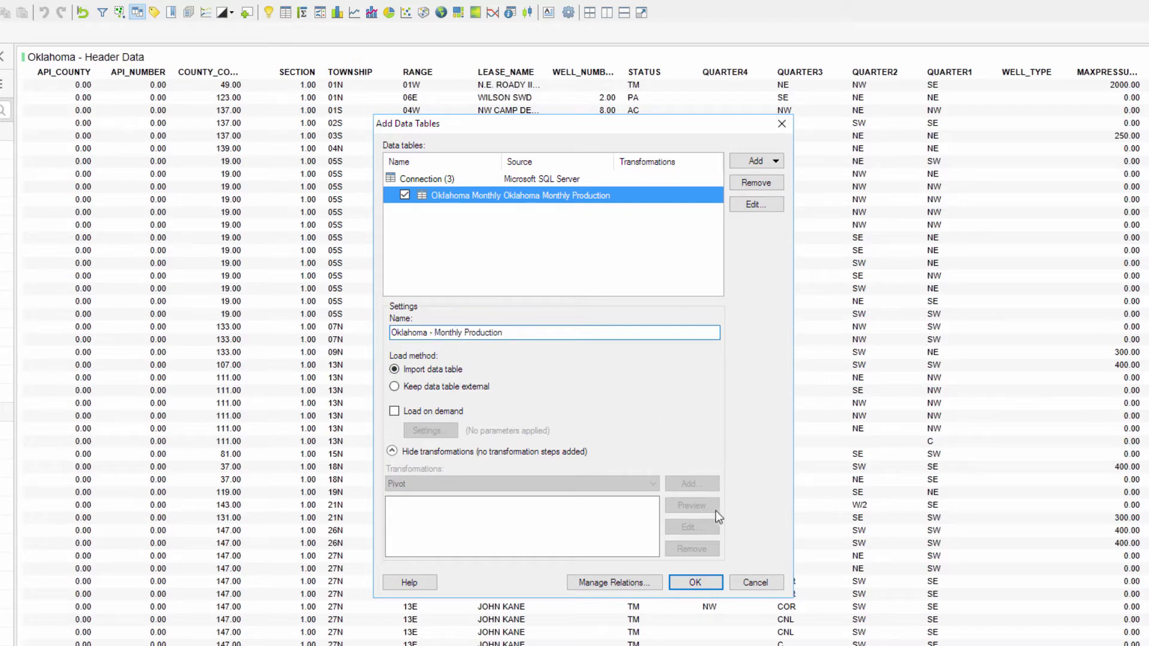
left_click(698, 587)
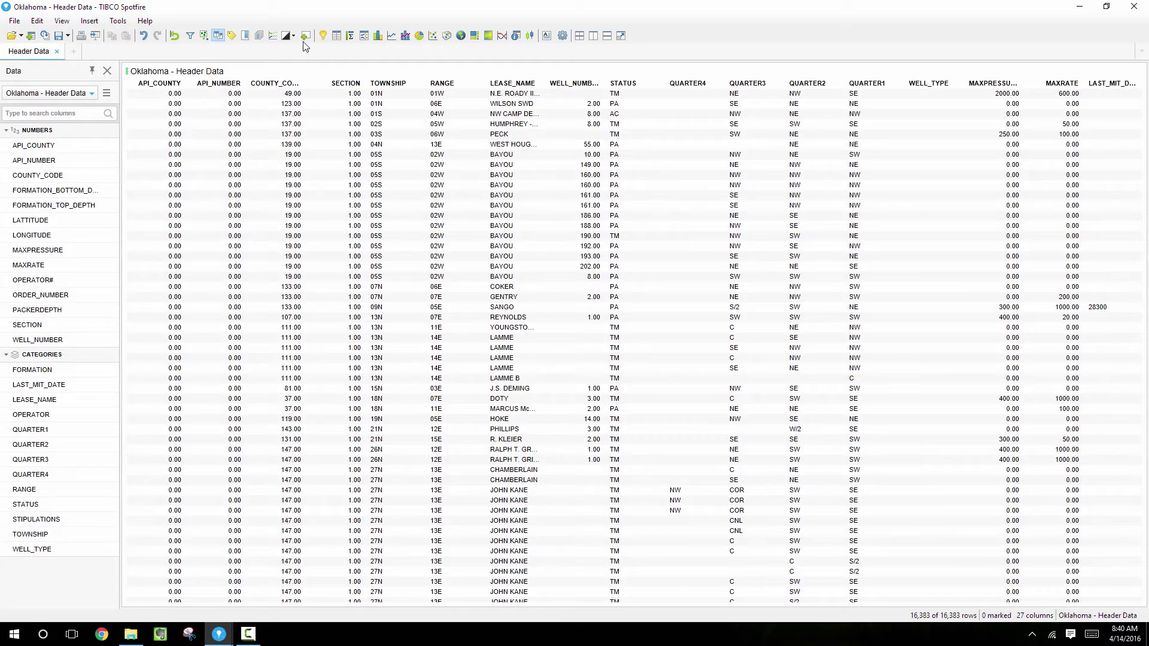
Add a new table visualization showing the Oklahoma - Monthly Production (2) data.
left_click(335, 36)
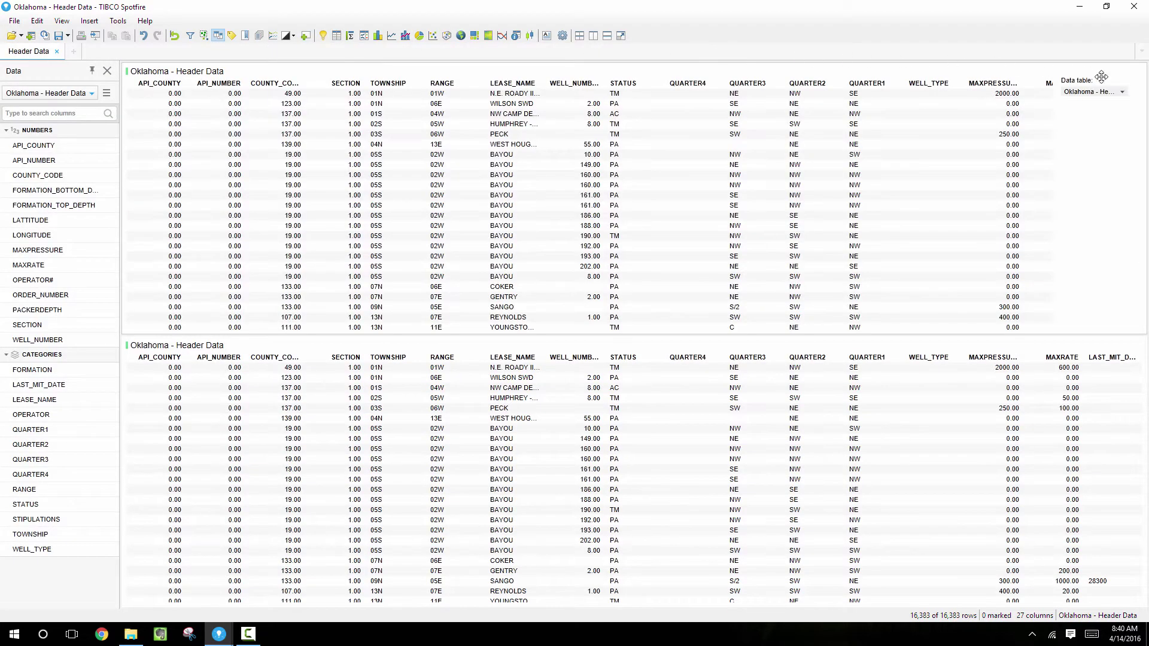
left_click(1123, 93)
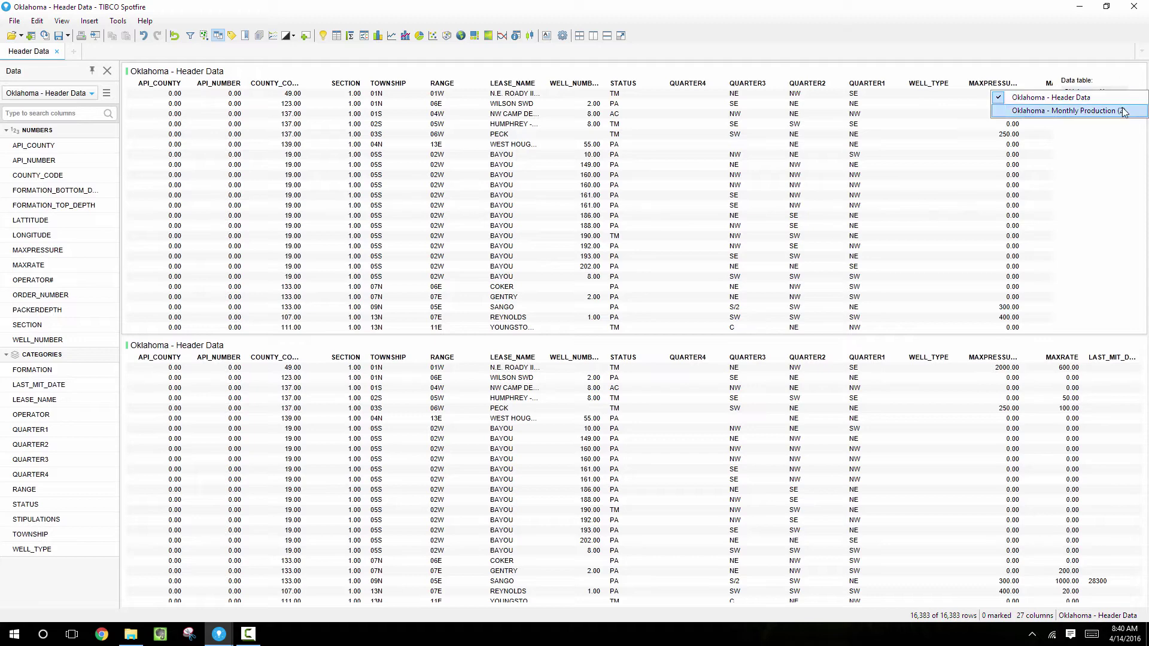
left_click(1124, 111)
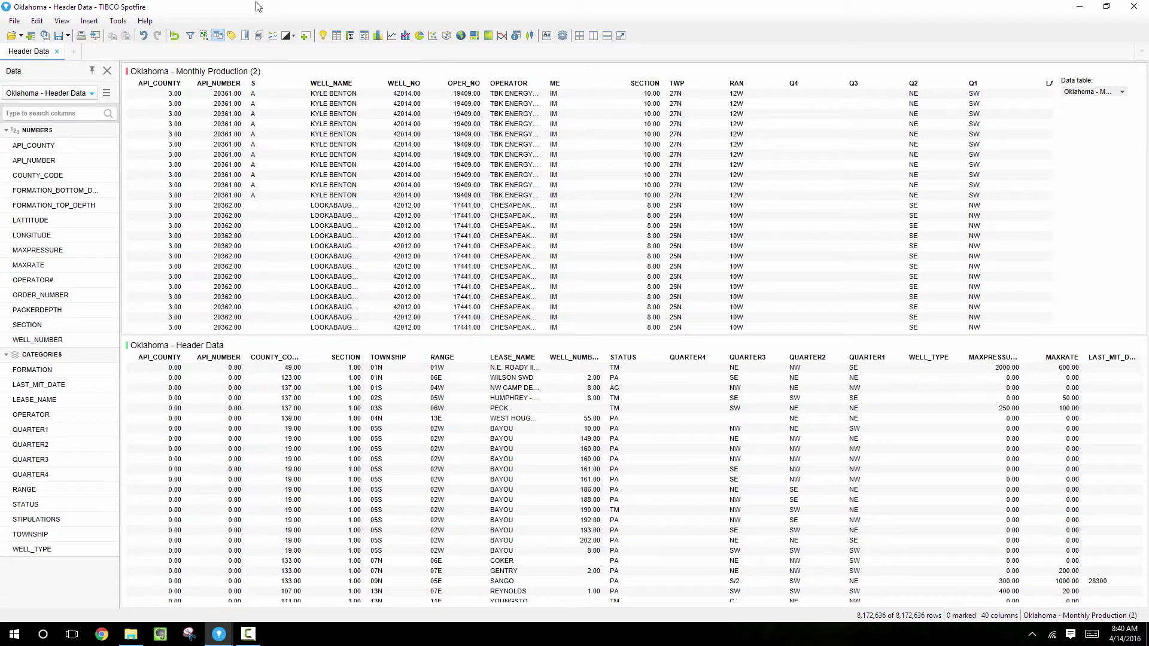
Set Oklahoma - Monthly Production (2) to load data on demand in Data Table Properties.
left_click(36, 21)
left_click(98, 248)
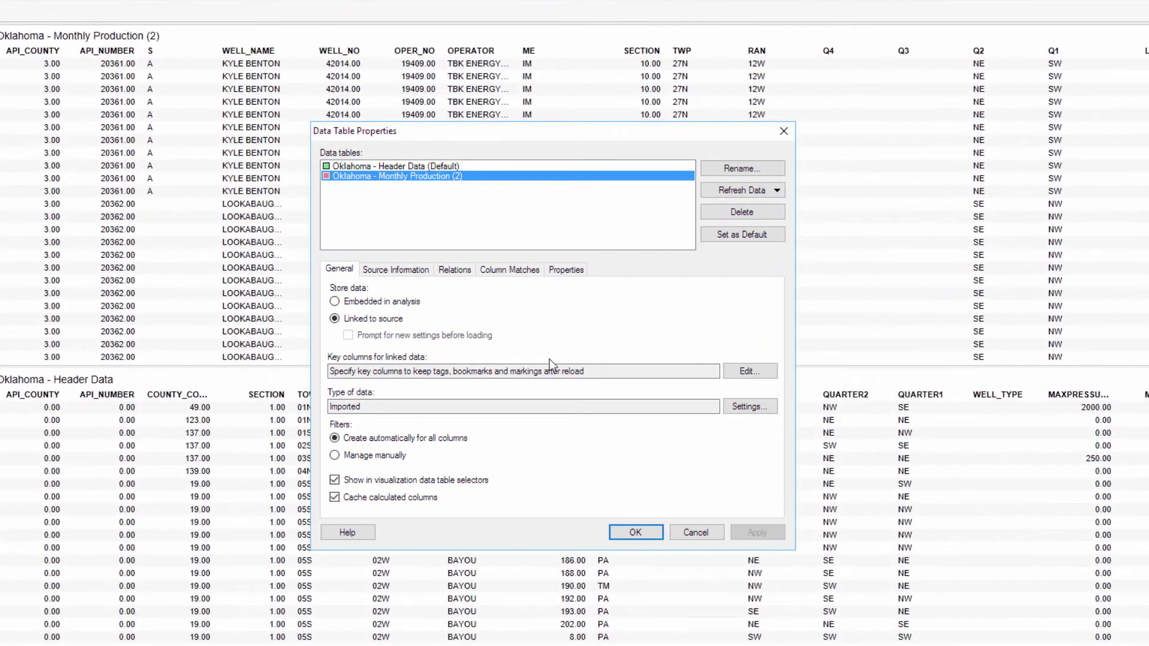
left_click(735, 406)
left_click(358, 250)
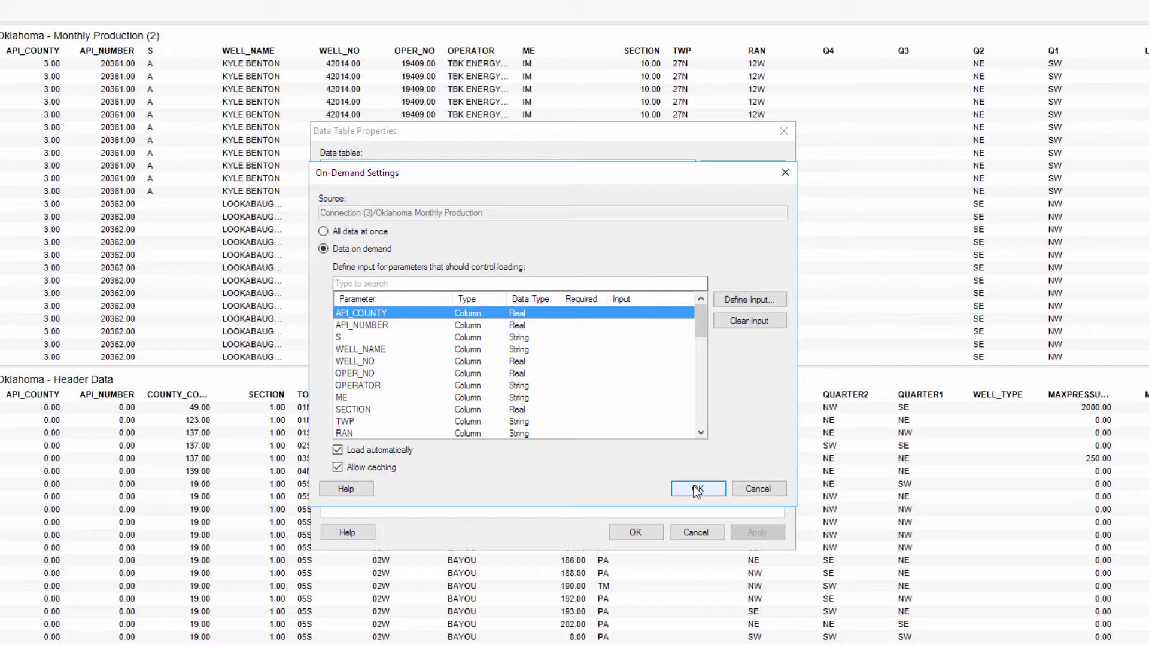
left_click(697, 489)
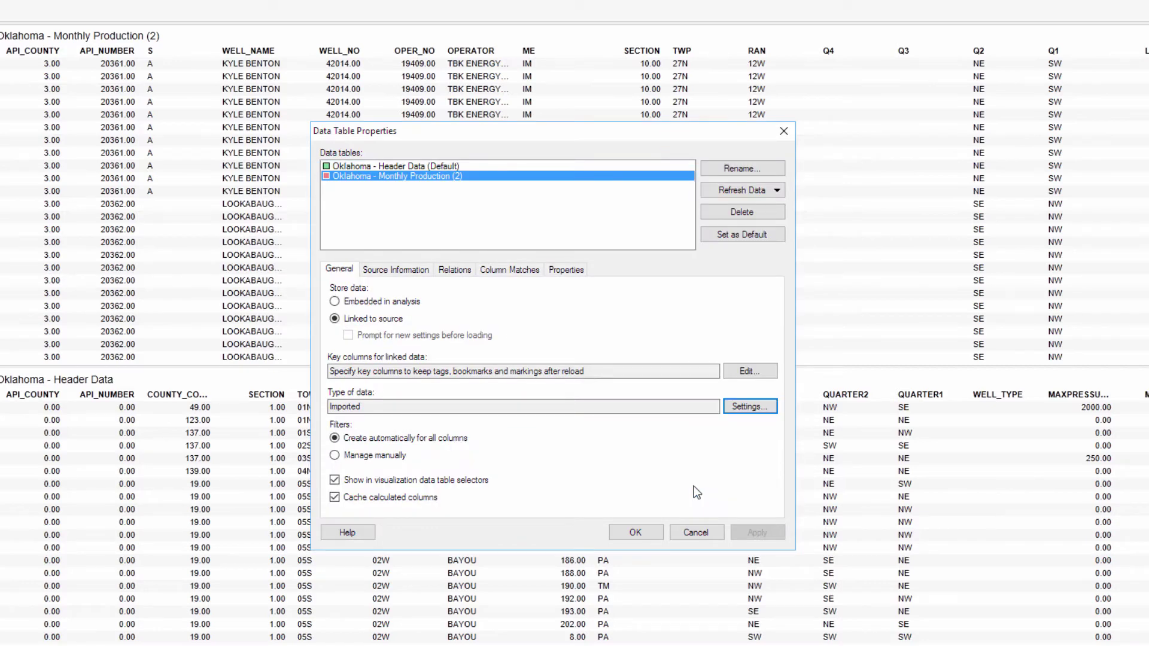
left_click(655, 532)
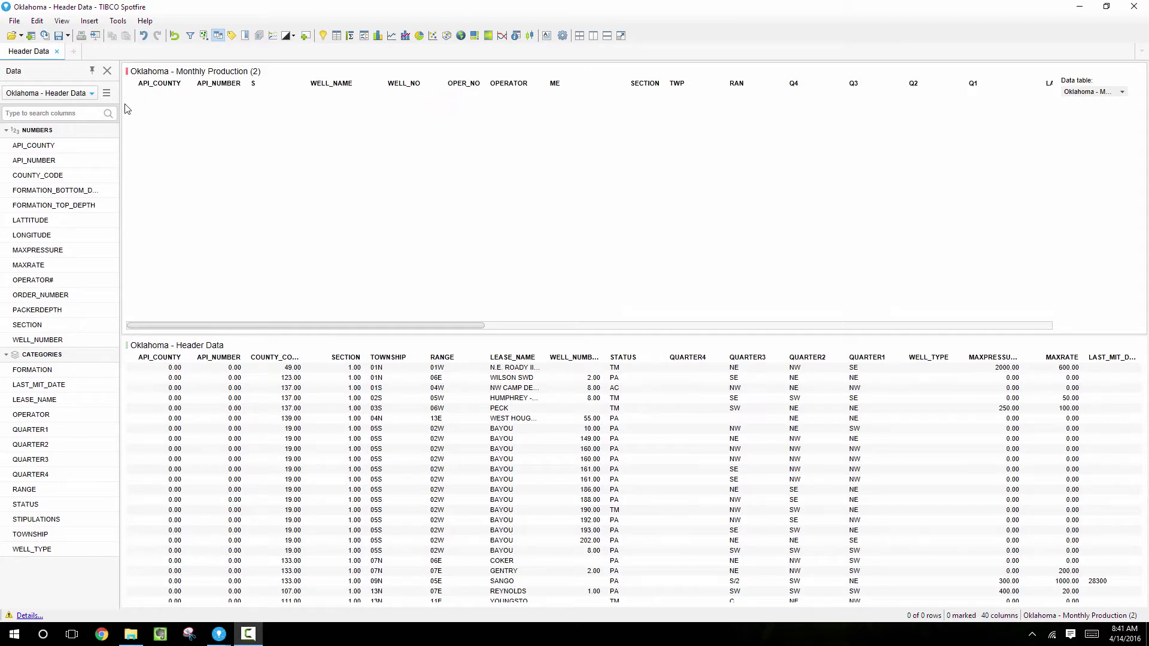
Insert a new page and name it 'Analysis'.
left_click(88, 22)
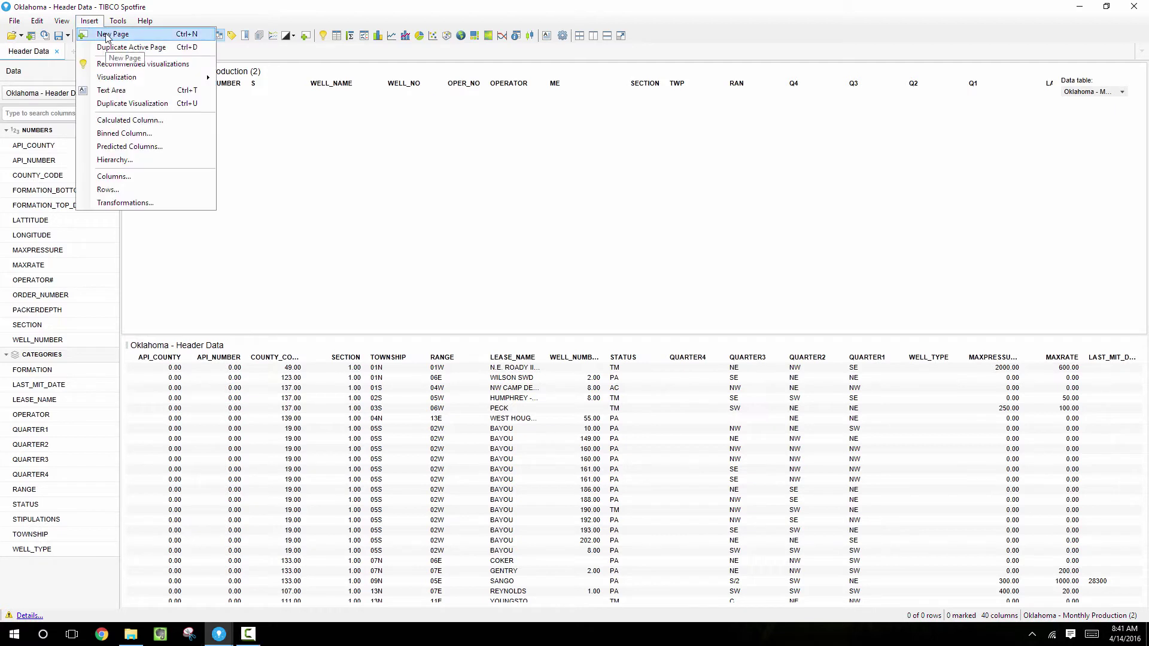
left_click(107, 35)
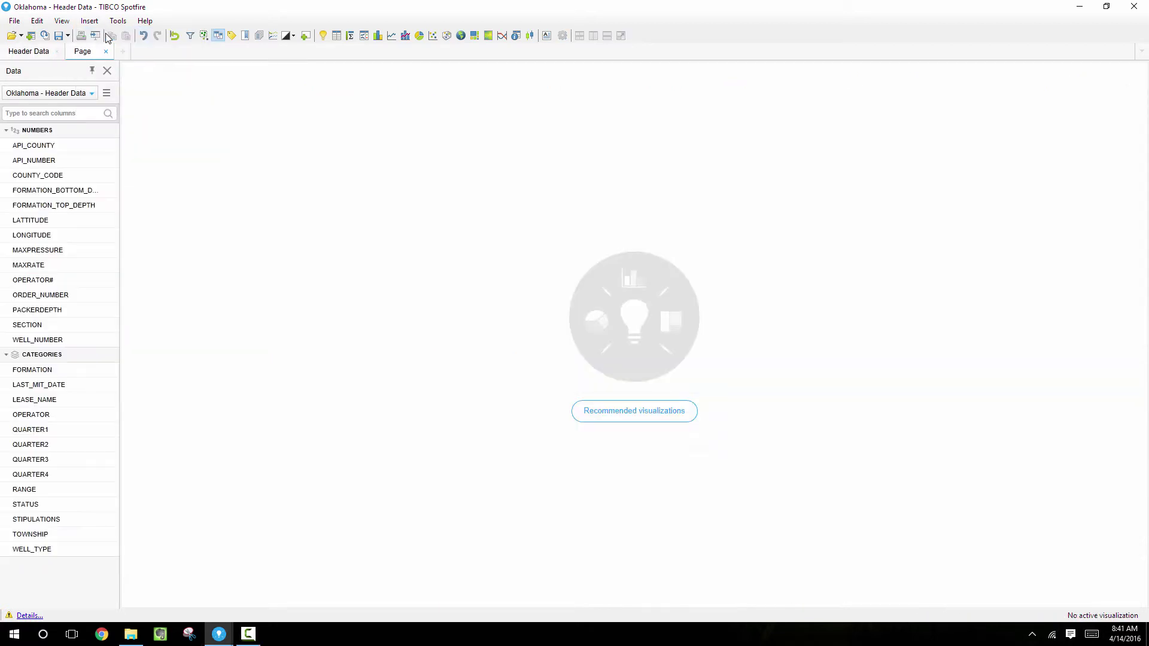
double_click(96, 53)
type("Analysis")
Insert a map chart on the Analysis page.
left_click(90, 21)
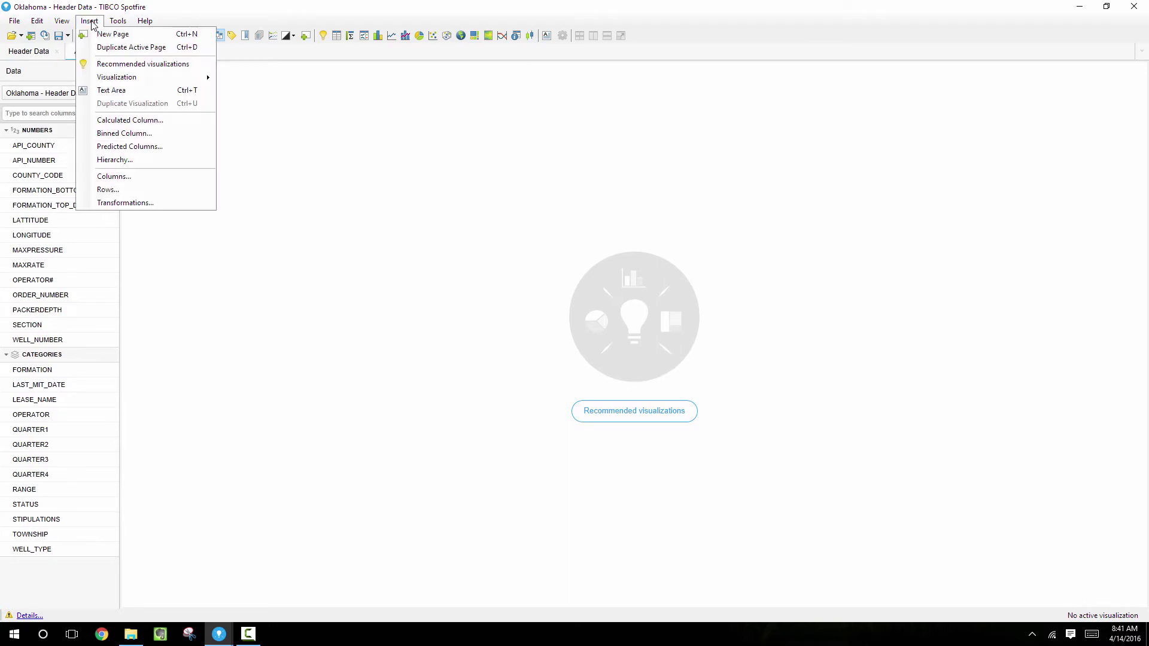
mouse_move(186, 78)
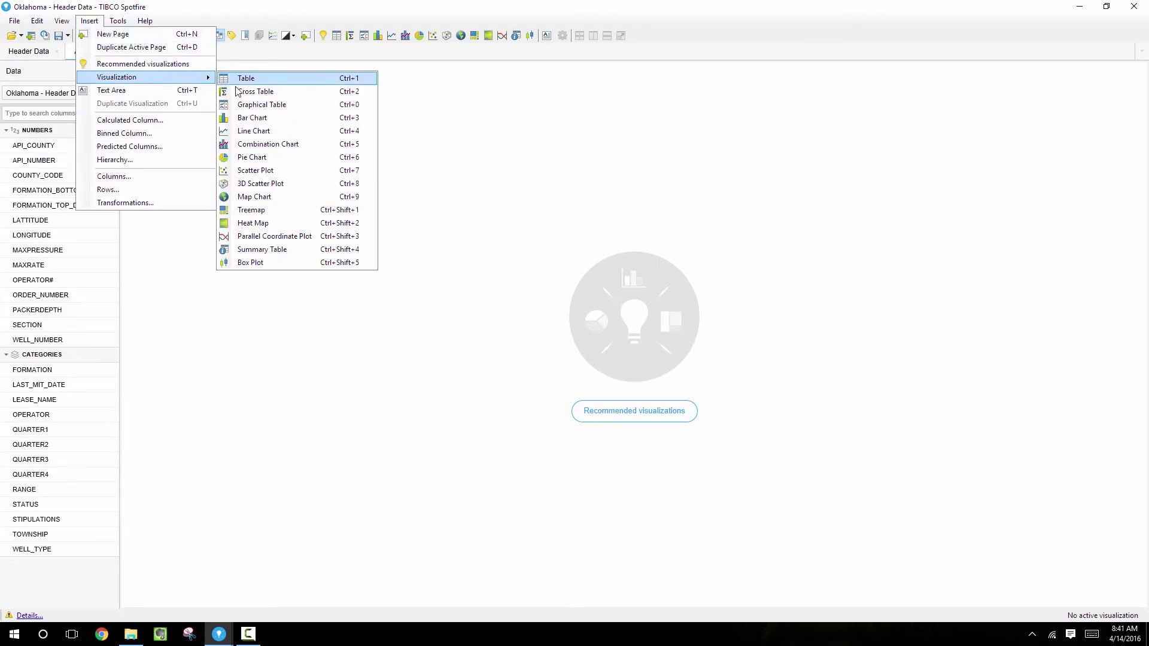
left_click(282, 197)
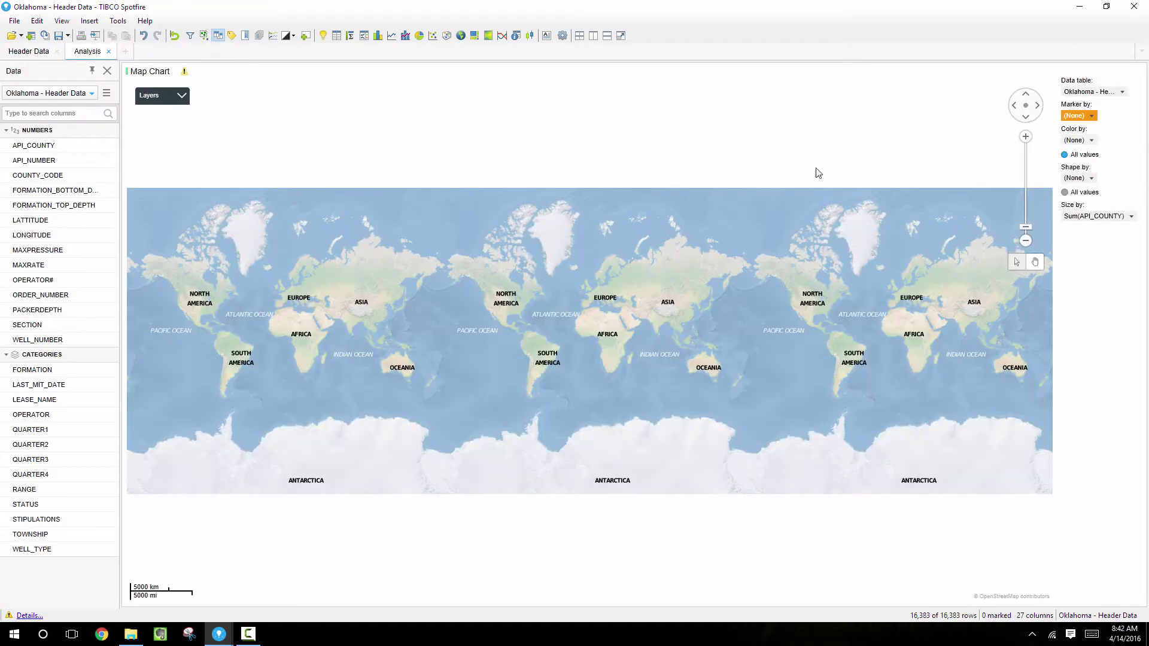
Set the map chart's Marker by column to API_NUMBER.
left_click(1091, 117)
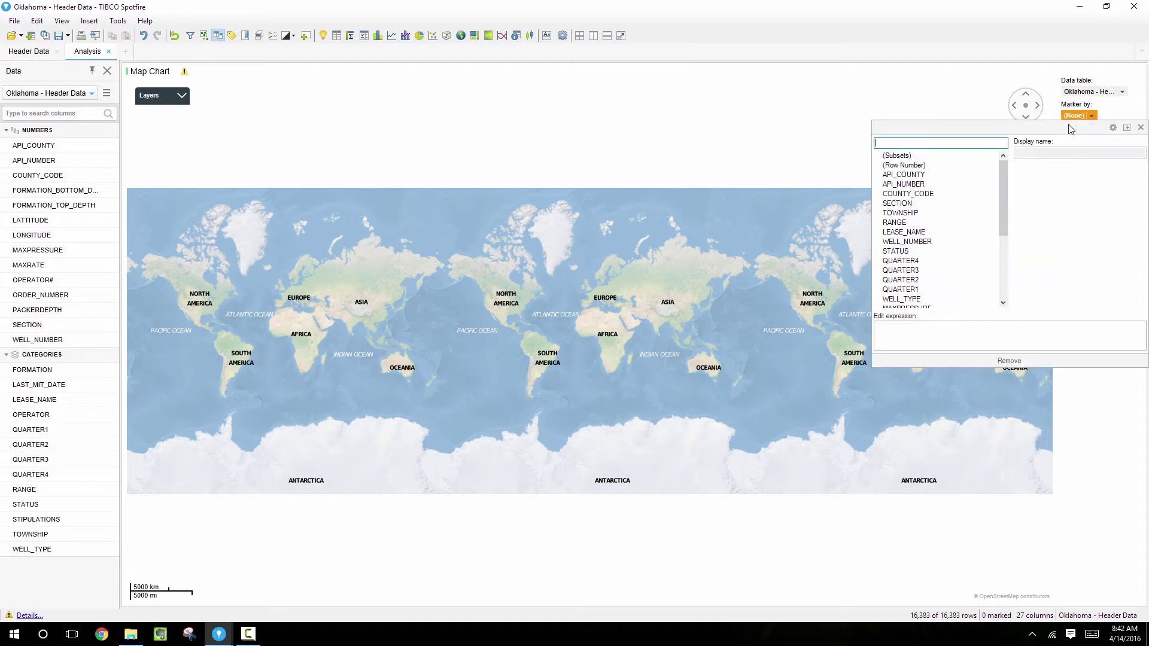
left_click(926, 185)
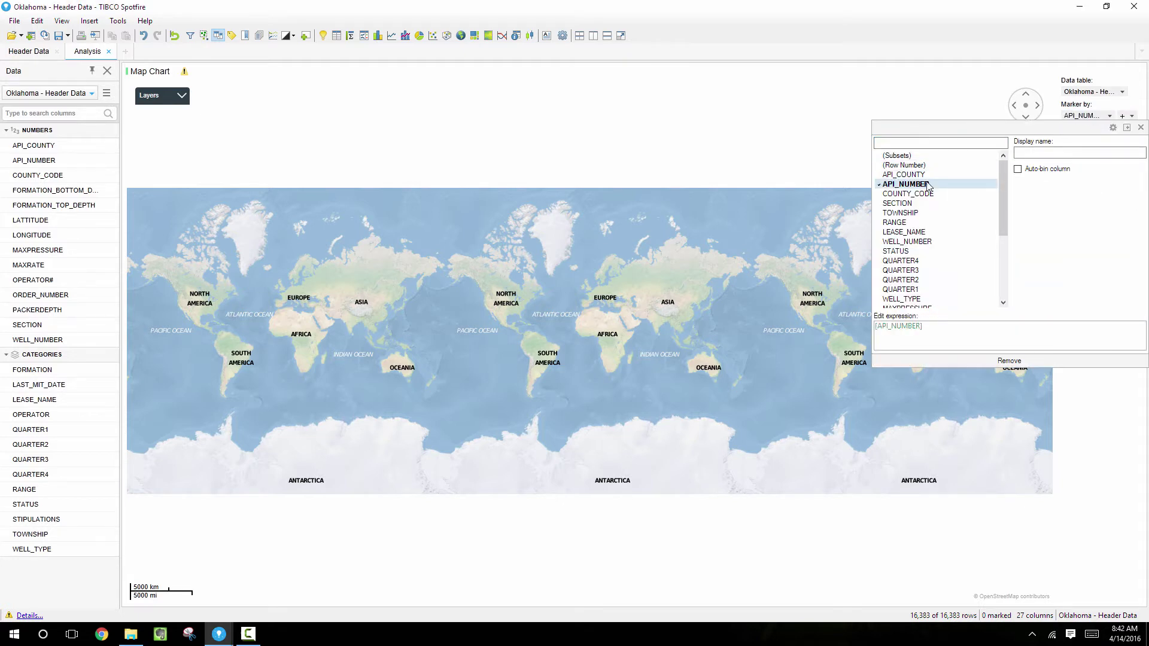
left_click(873, 183)
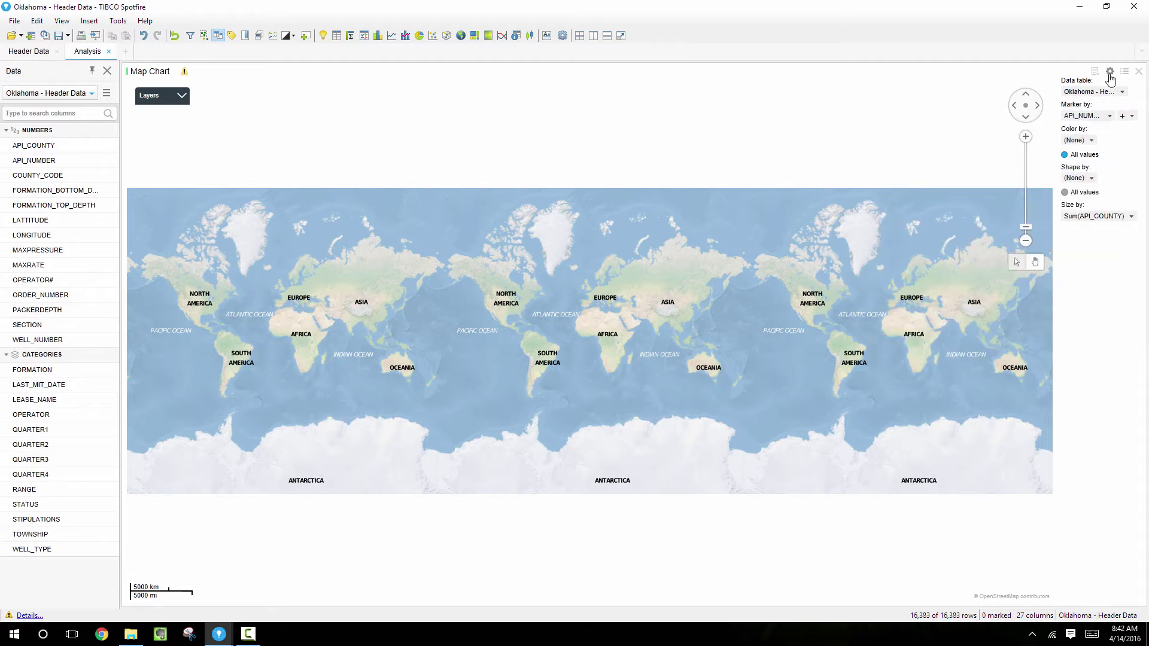
Switch the Oklahoma - Header Data marker layer to position markers by coordinate columns.
left_click(1110, 72)
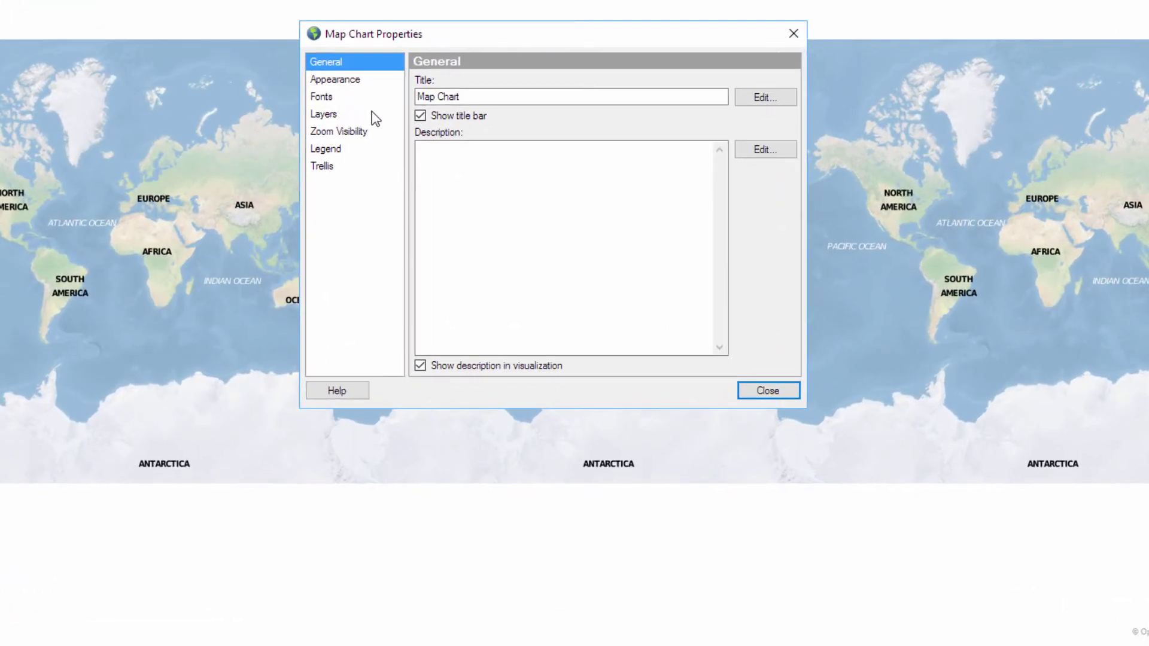
left_click(368, 116)
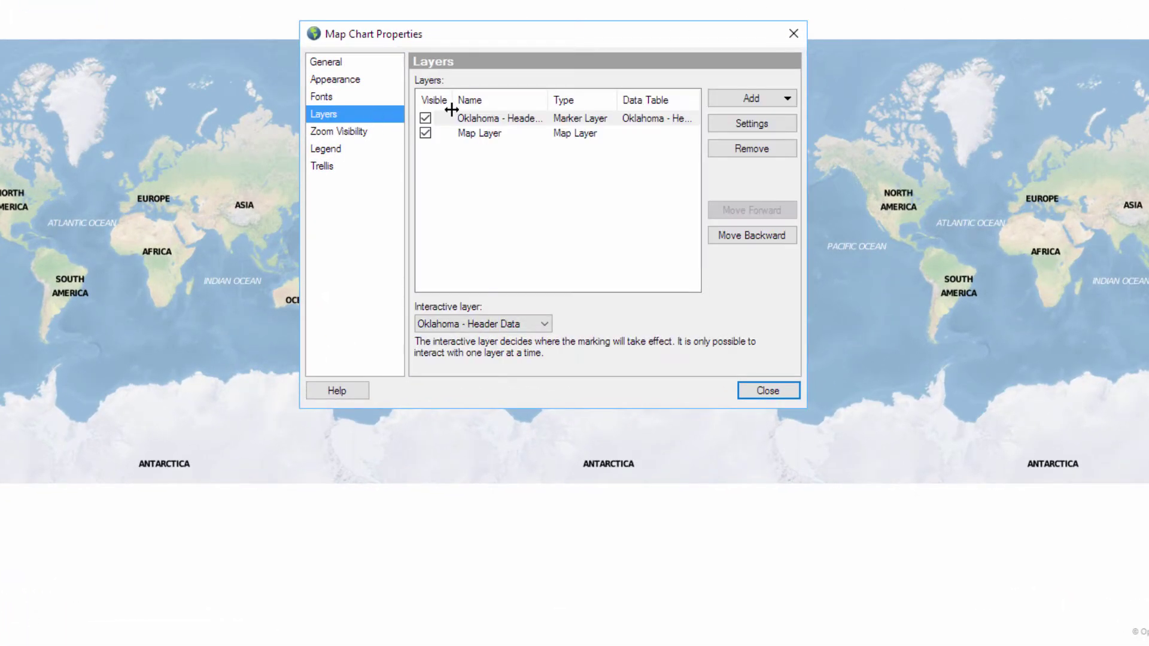
left_click(467, 118)
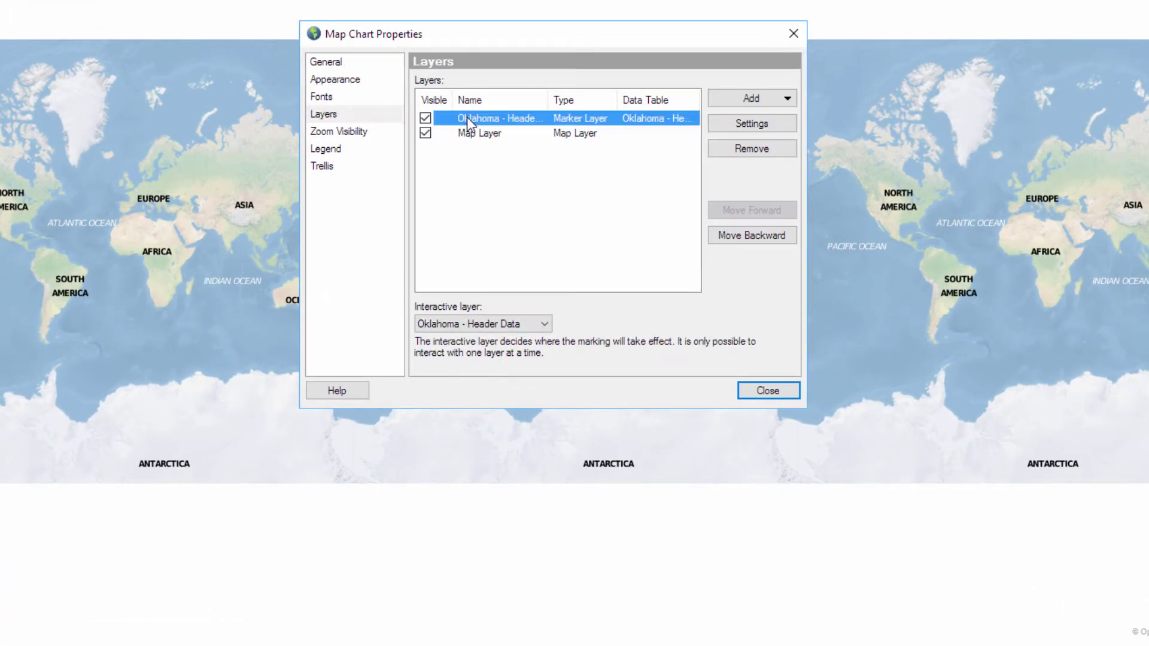
left_click(752, 124)
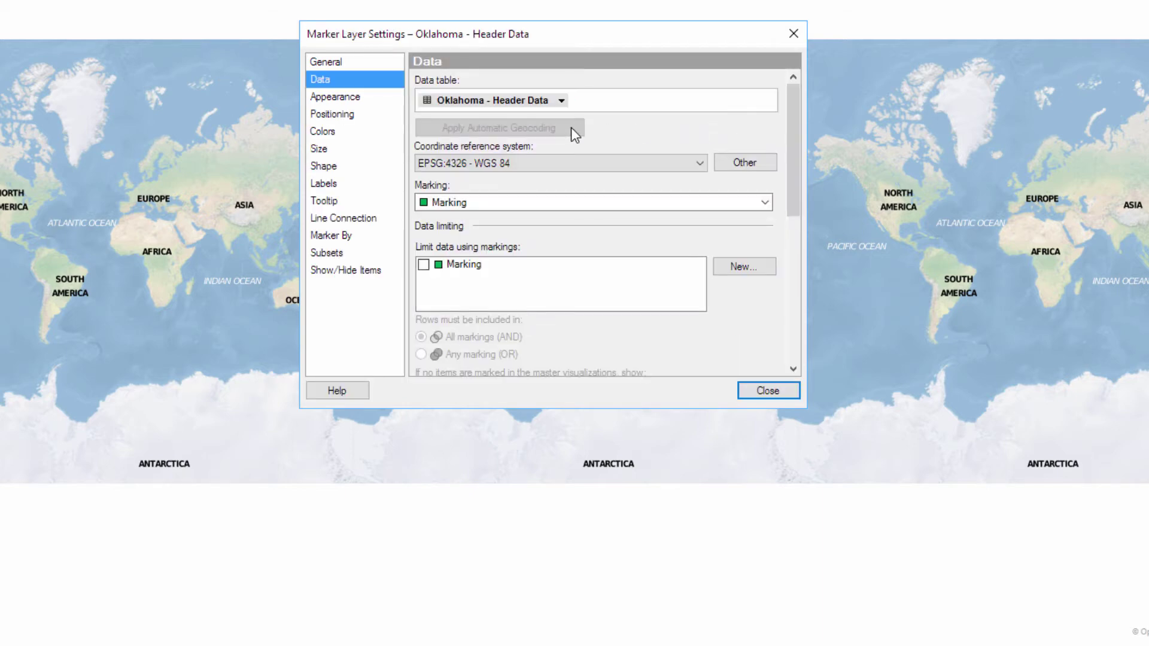
left_click(334, 120)
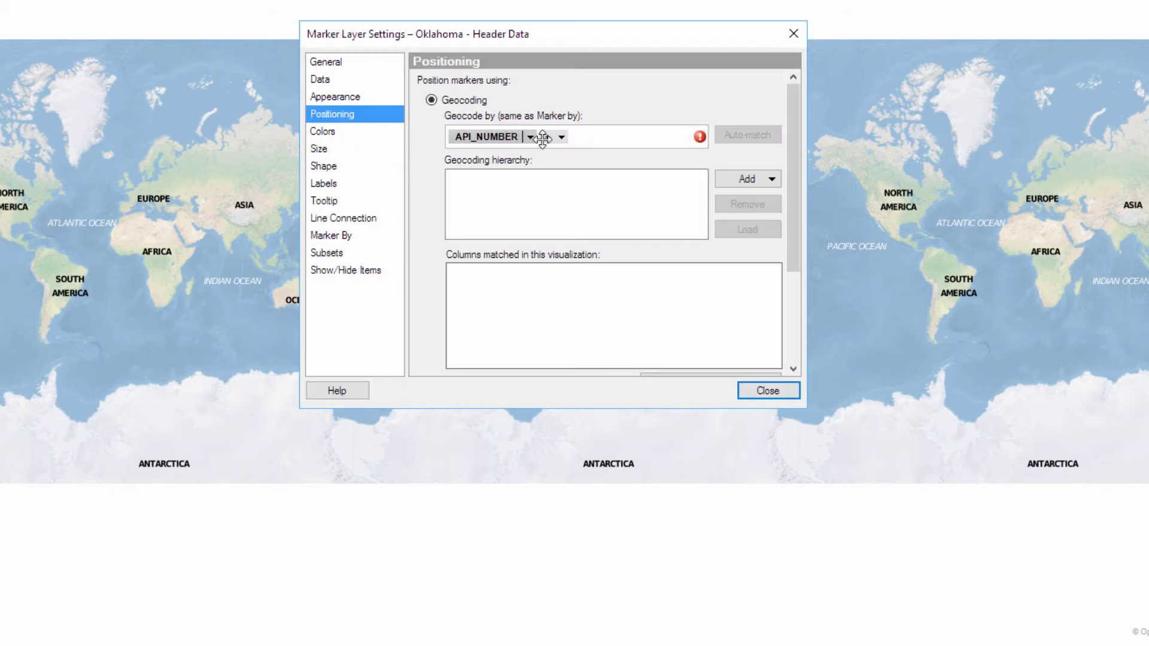
left_click_drag(791, 163, 802, 267)
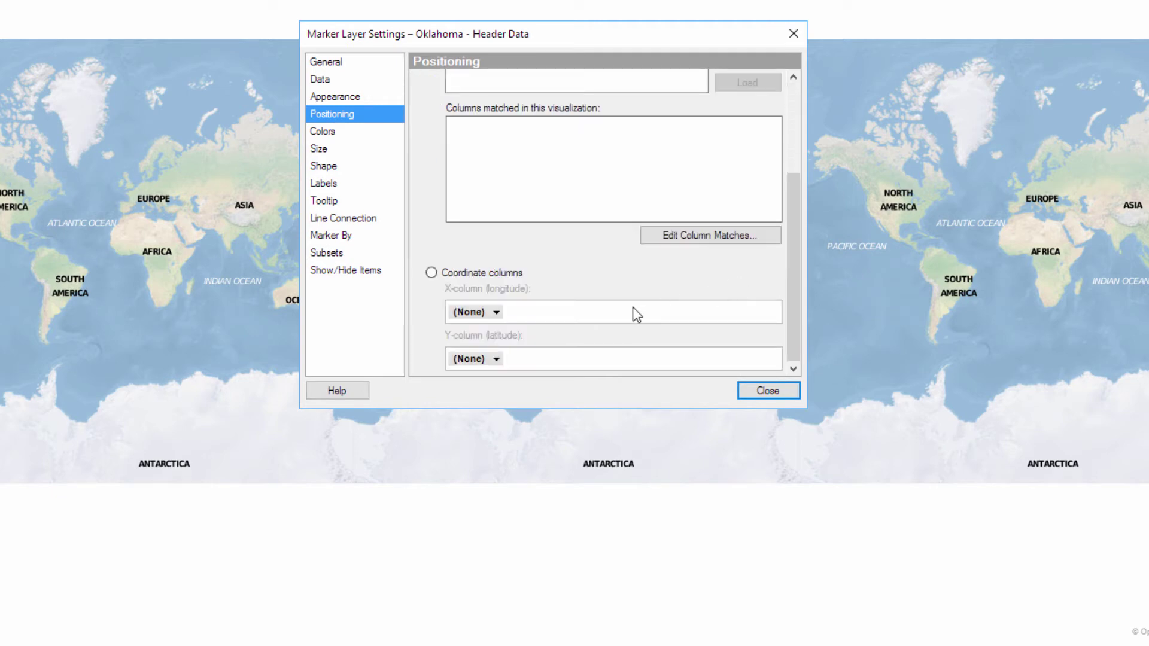
left_click(431, 273)
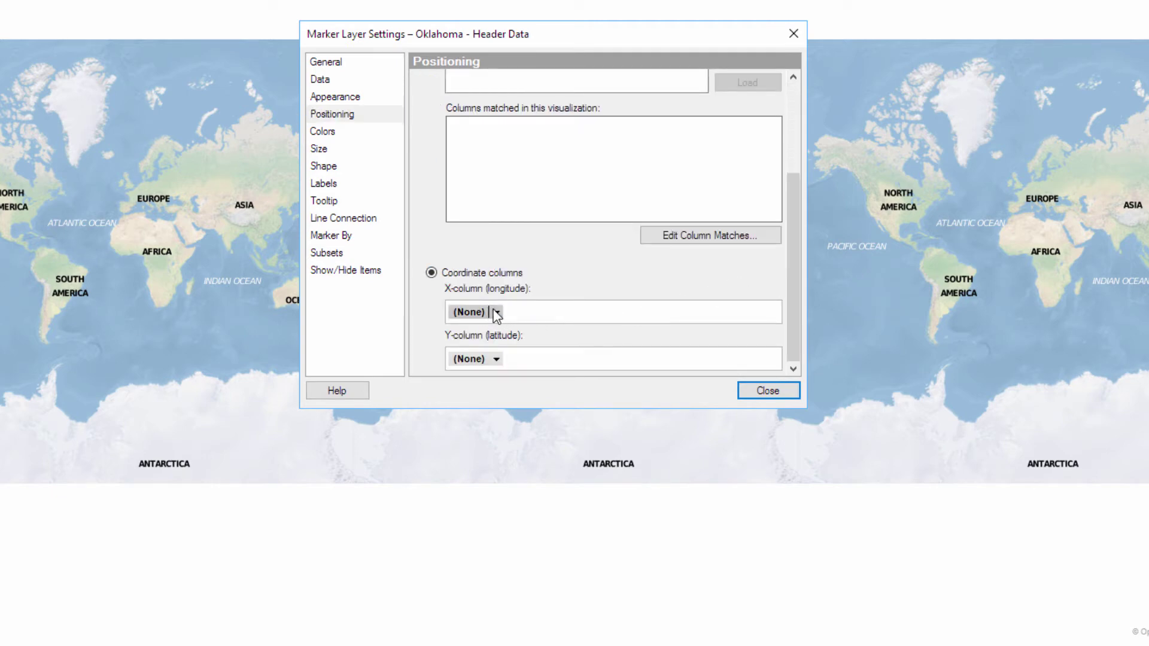
Set the marker X-column to Avg(LONGITUDE) and Y-column to Avg(LATTITUDE).
left_click(496, 312)
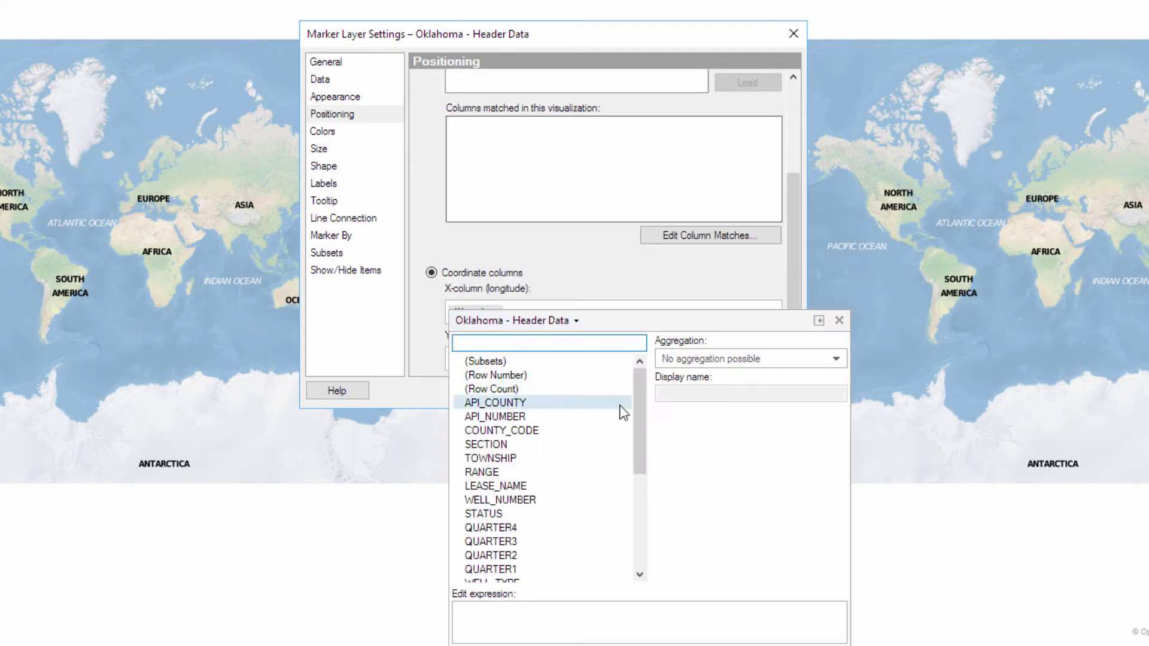
left_click_drag(647, 441, 644, 538)
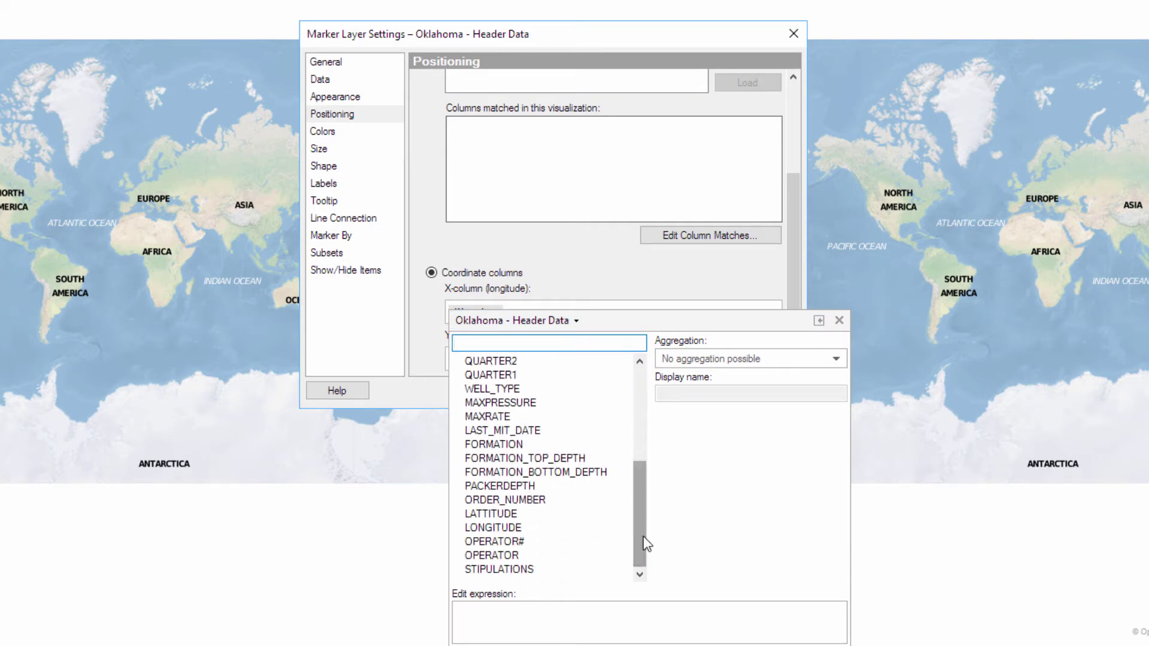
left_click(570, 528)
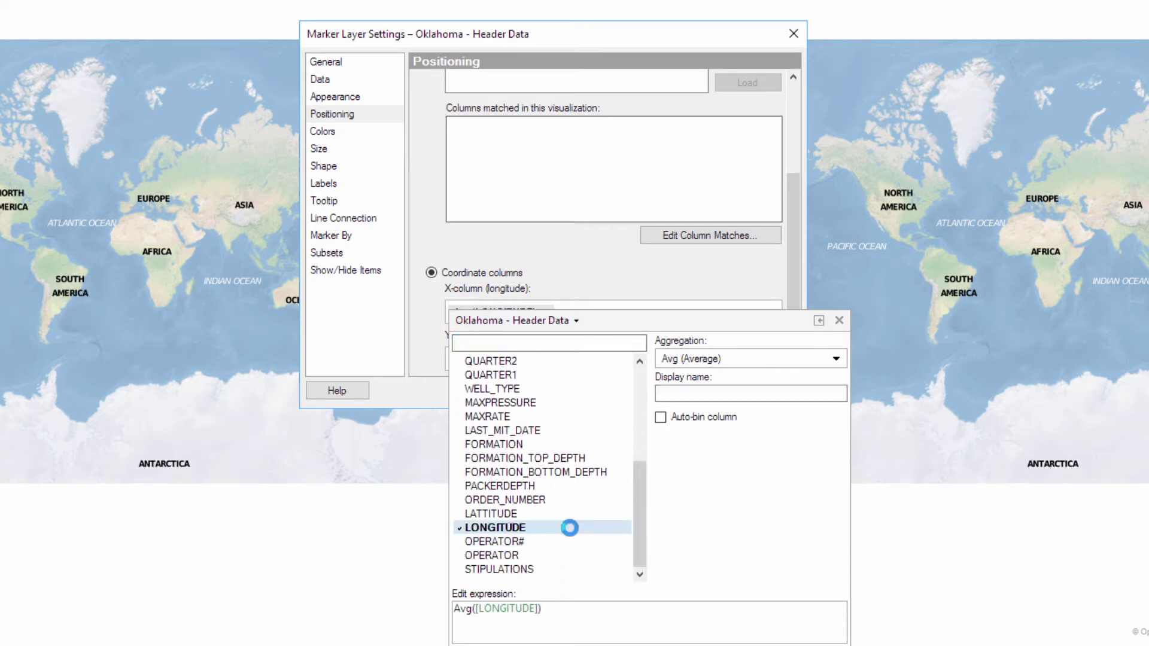
left_click(428, 387)
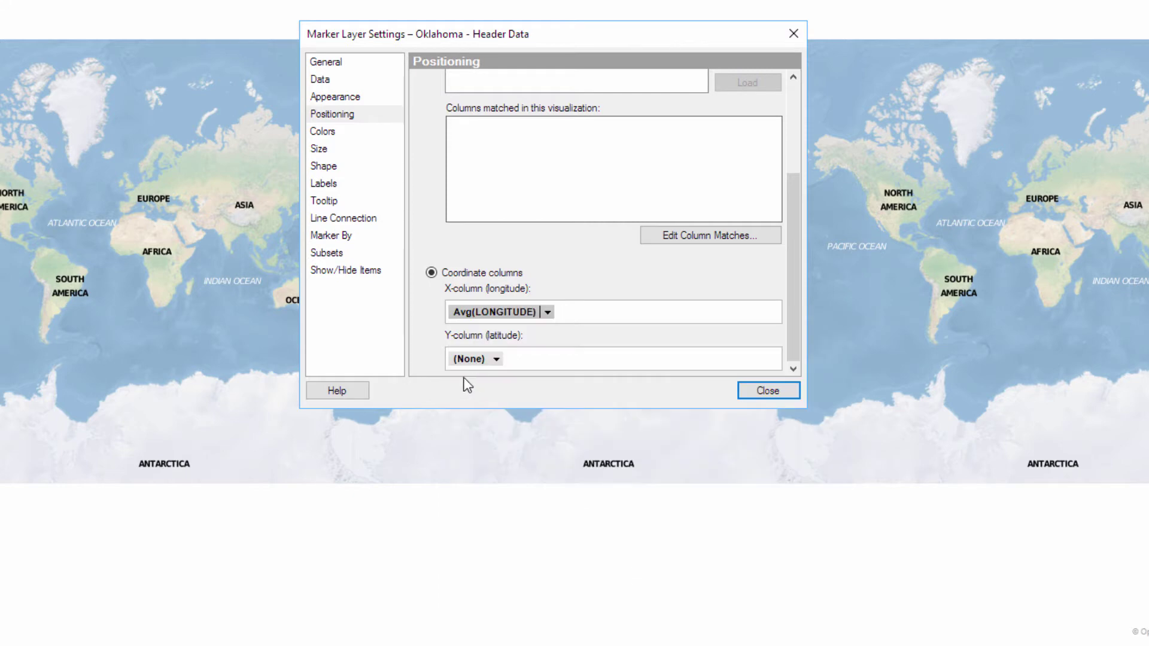
left_click(498, 360)
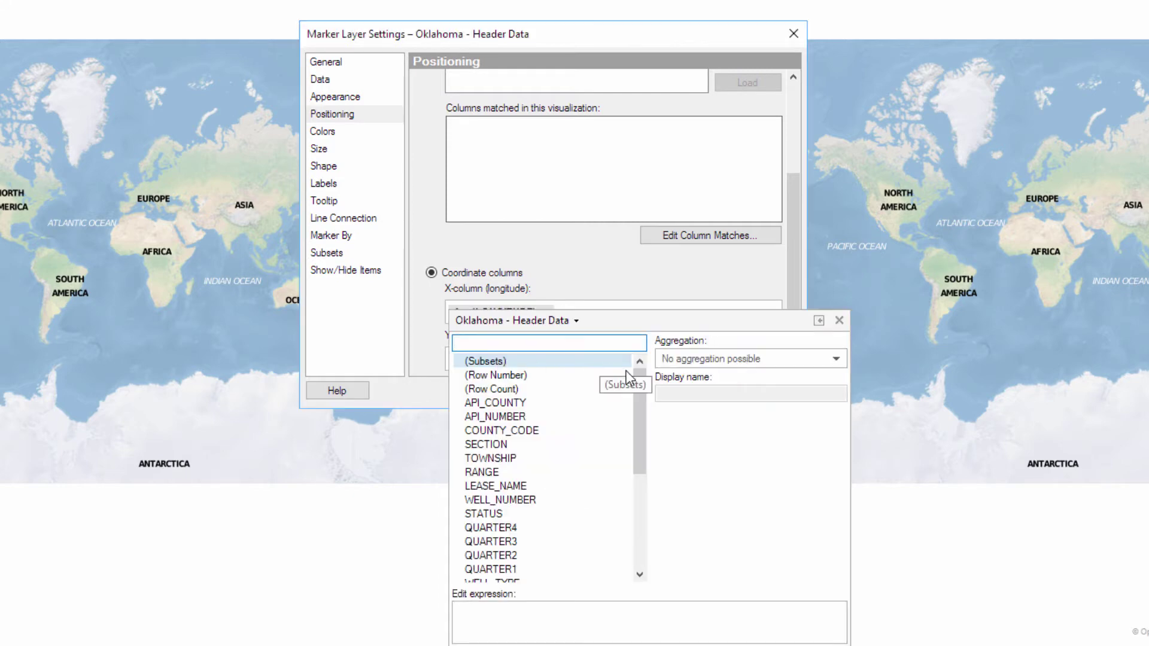
left_click_drag(637, 393, 634, 502)
left_click(599, 511)
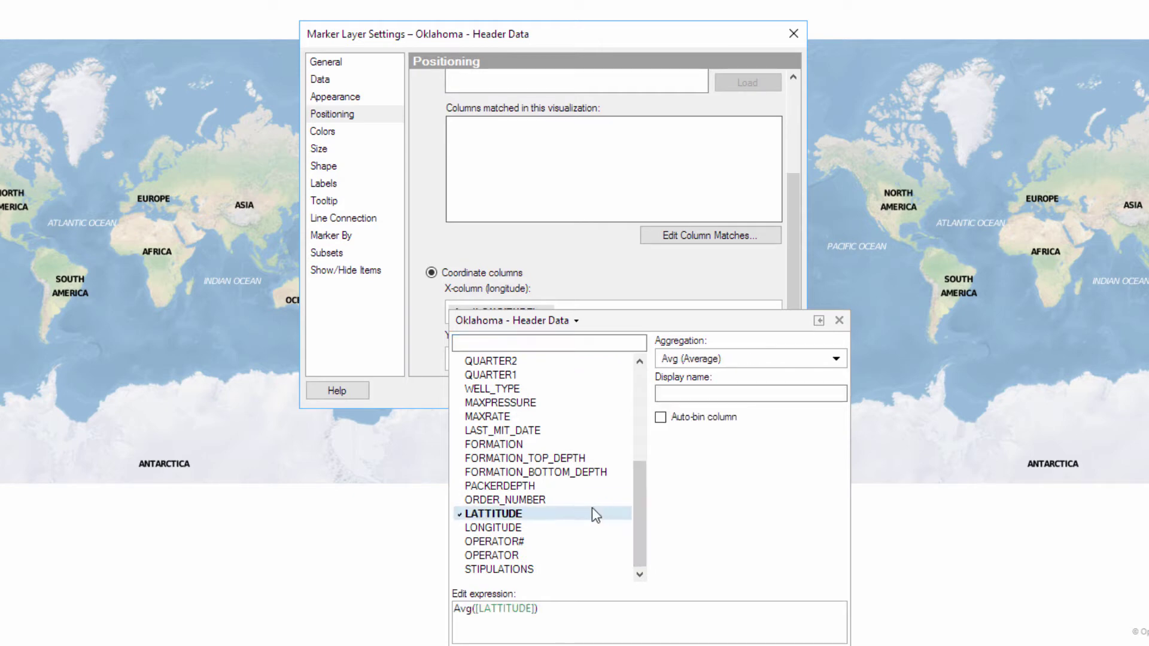
left_click(428, 326)
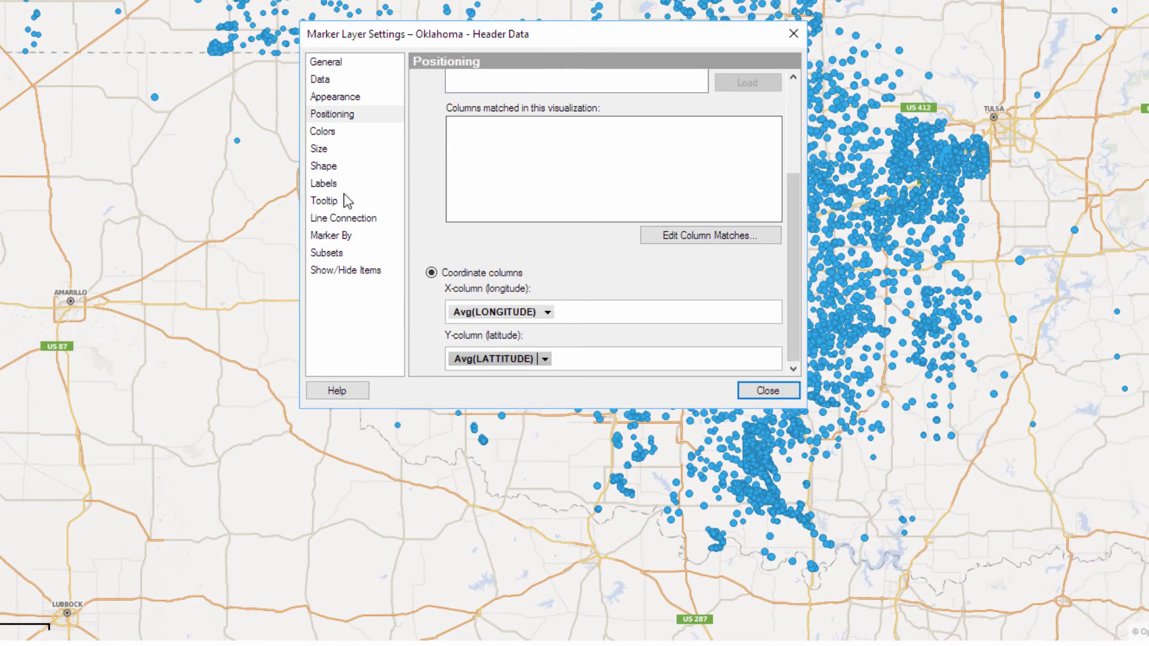
Remove API_COUNTY from Size by and shrink the markers to a small fixed size.
left_click(330, 149)
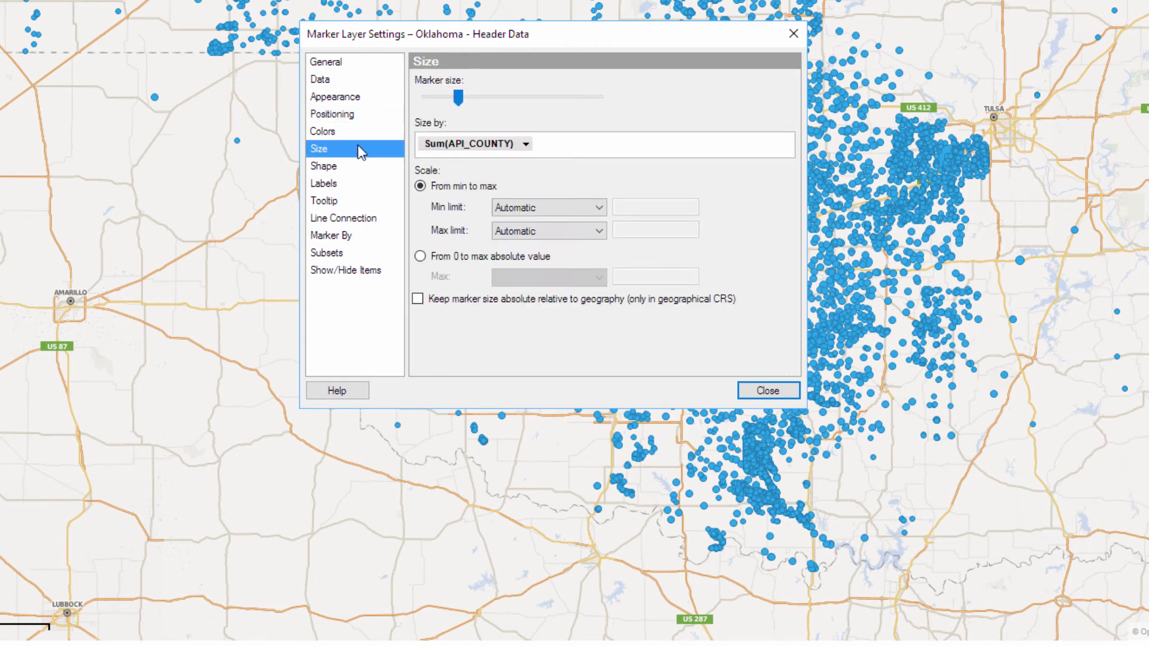
left_click(525, 144)
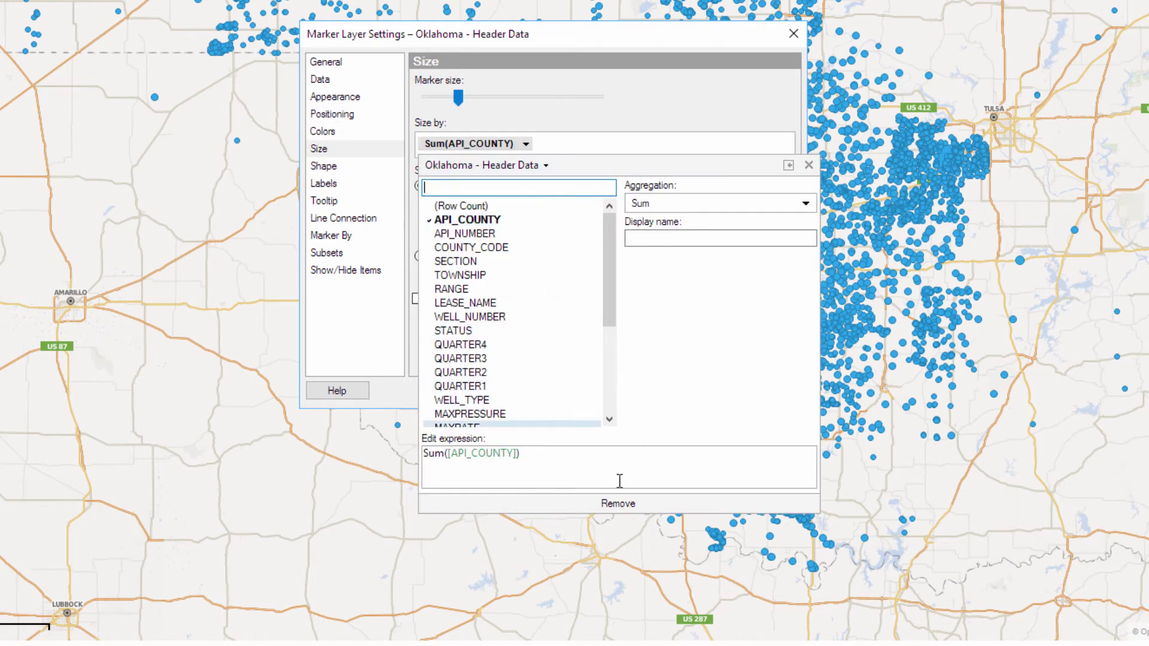
left_click(621, 501)
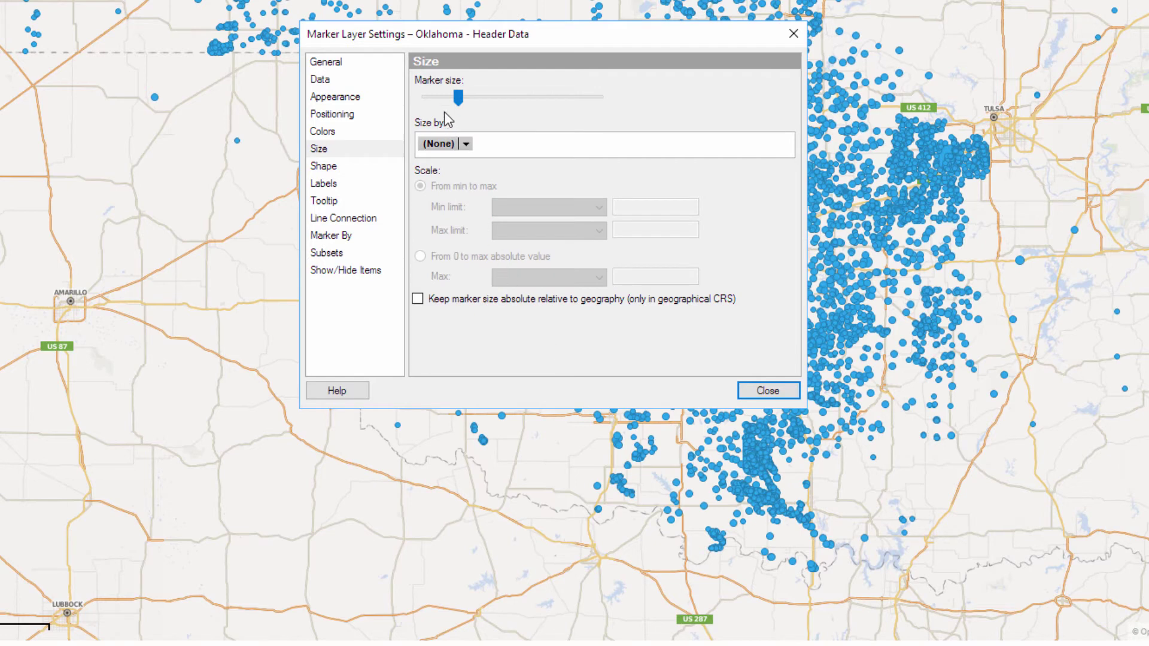
left_click(458, 99)
left_click_drag(454, 101, 447, 96)
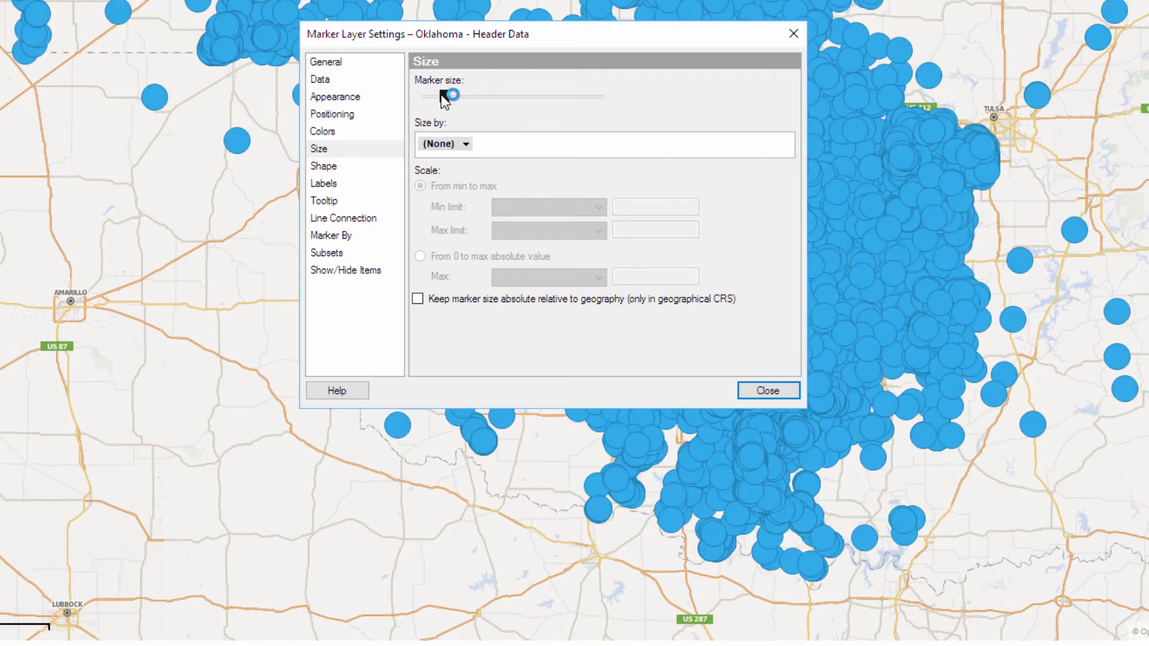
left_click(359, 132)
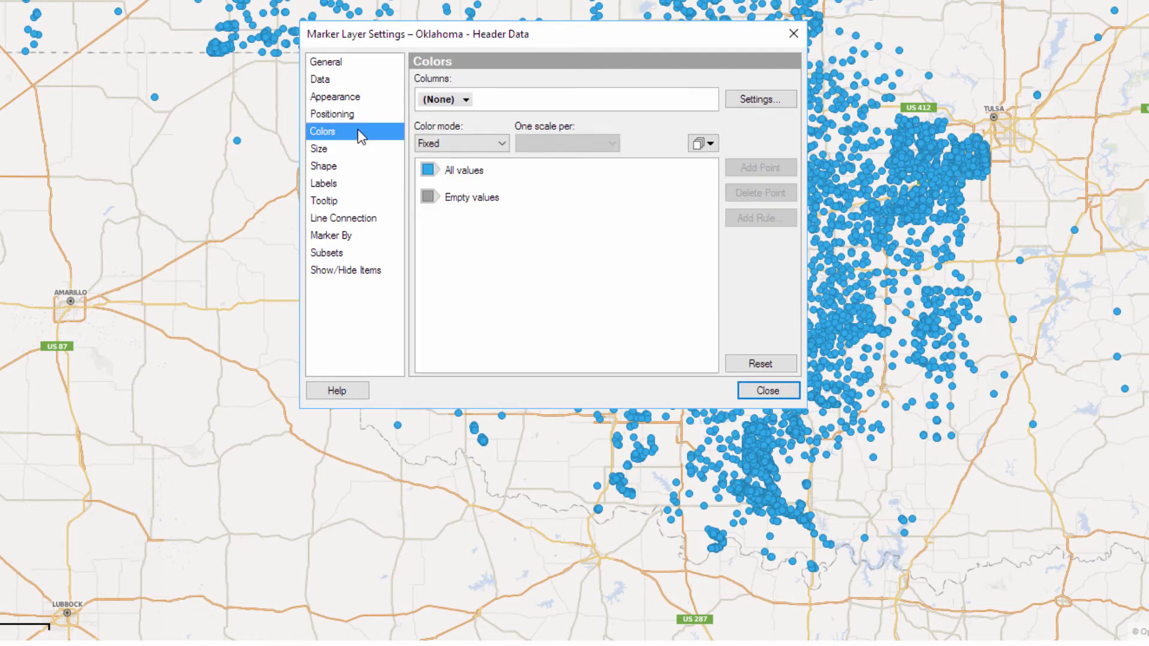
Colour the well markers by OPERATOR and close the Marker Layer Settings and Map Chart Properties dialogs.
left_click(465, 100)
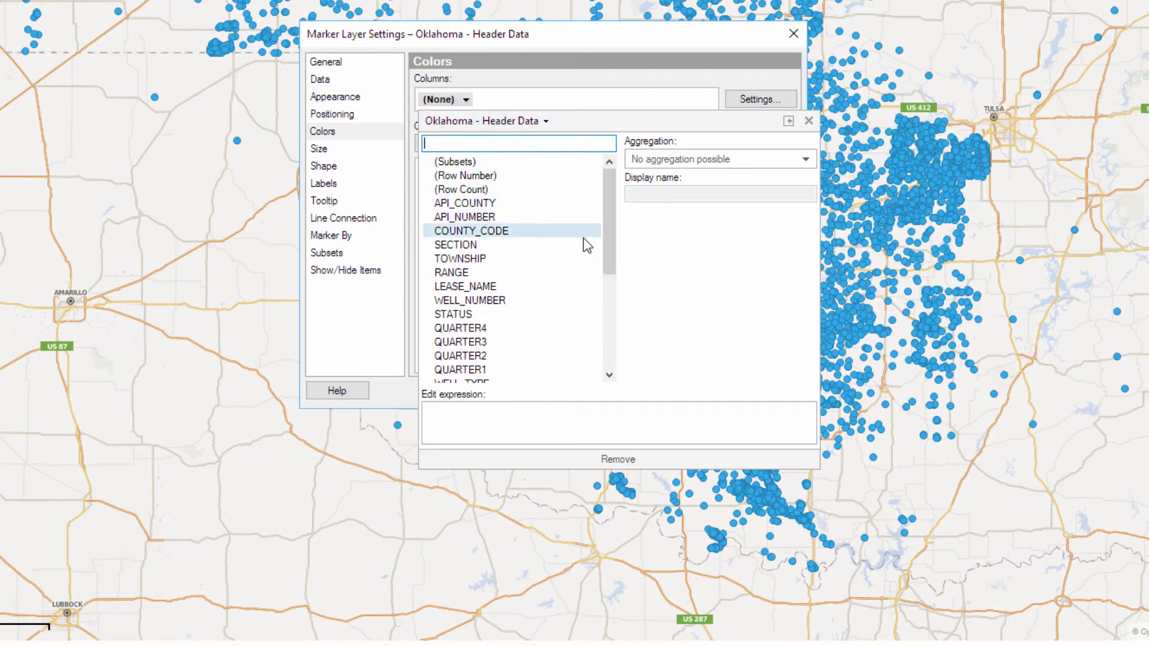
left_click_drag(610, 243, 616, 327)
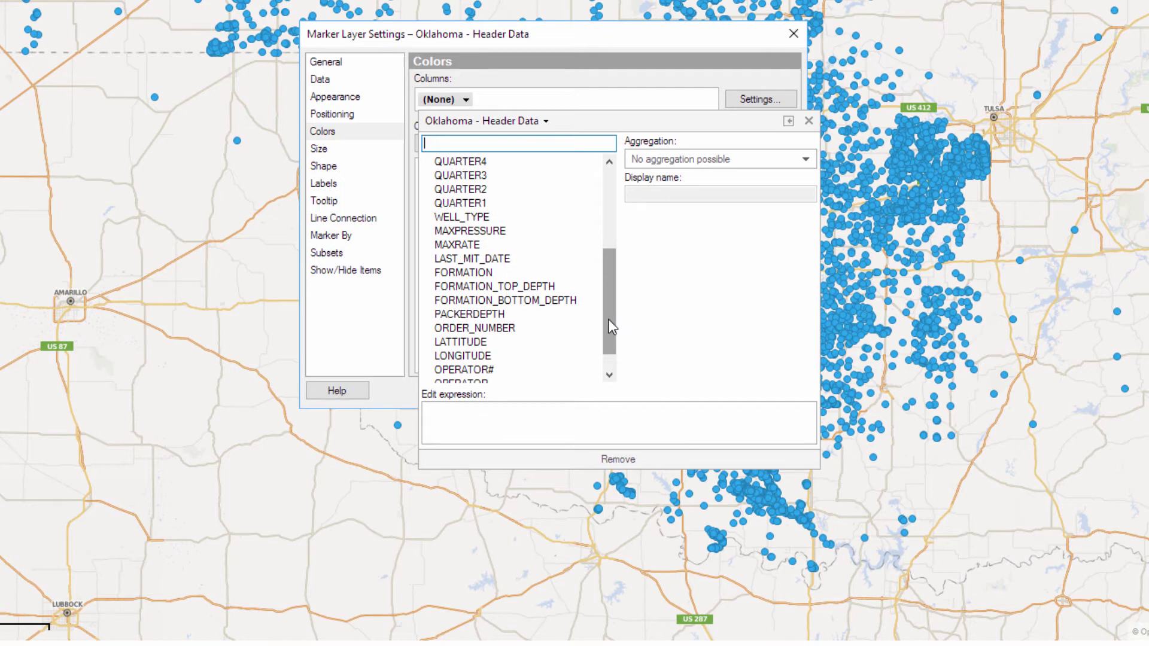
left_click_drag(604, 347, 605, 353)
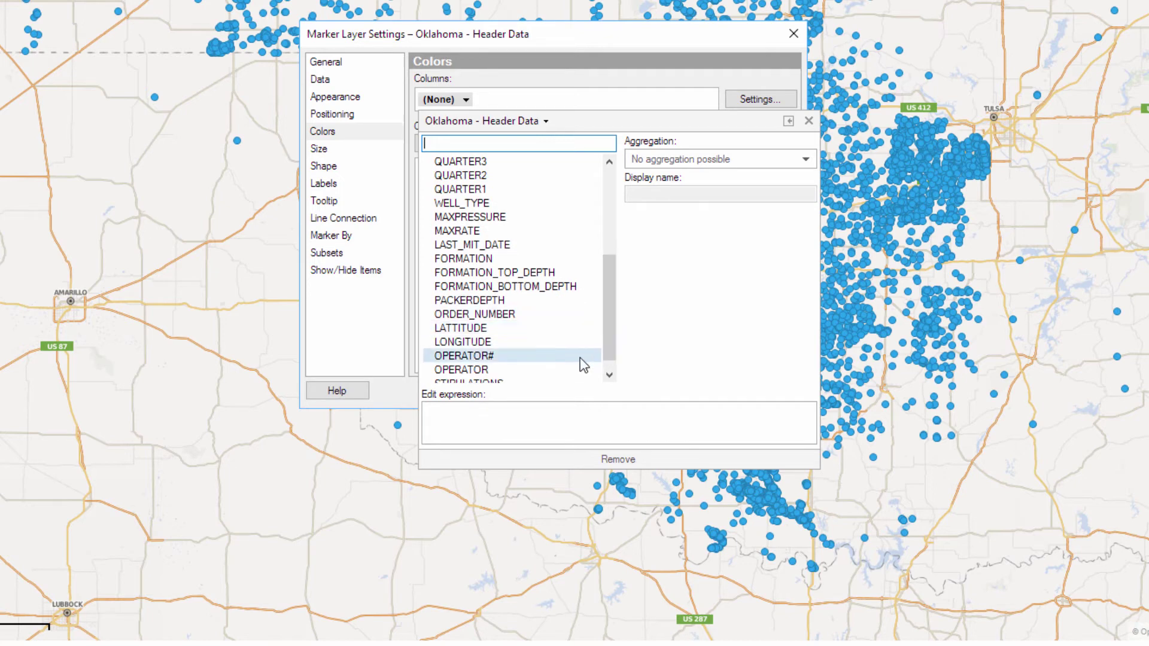
left_click(562, 370)
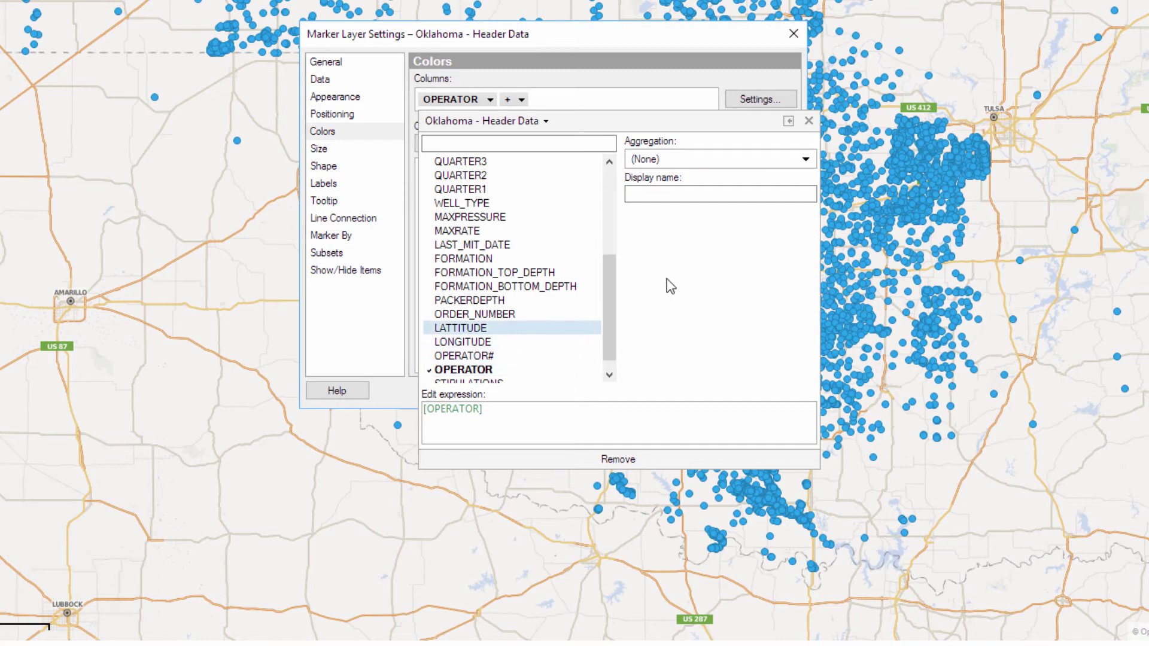
left_click(807, 122)
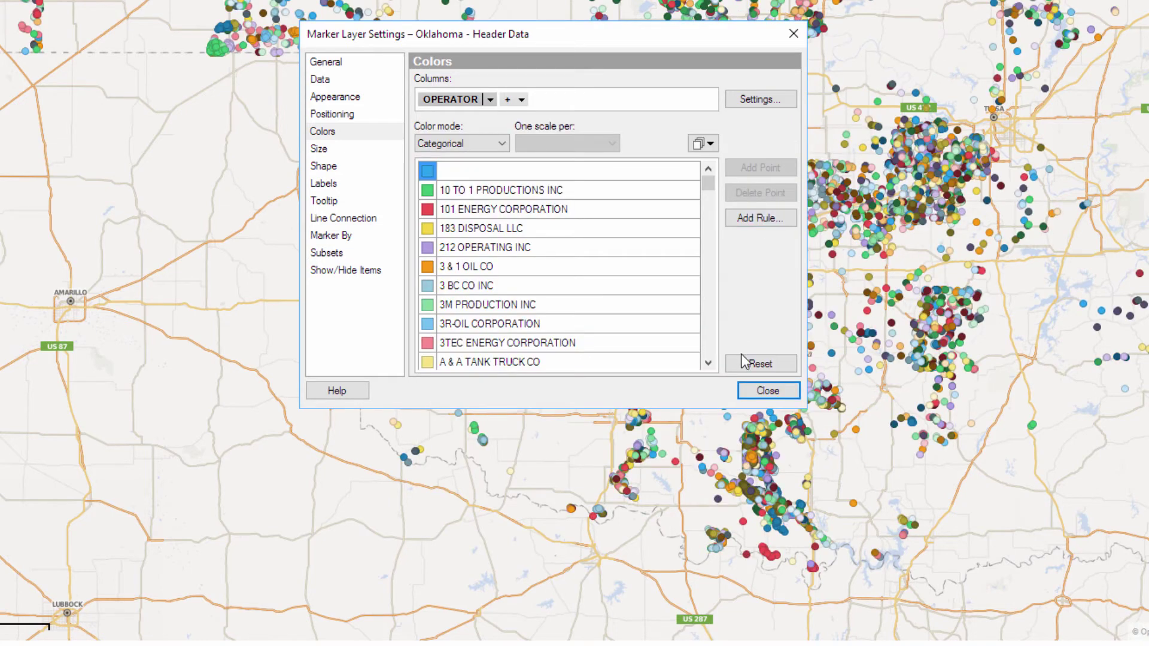
left_click(755, 391)
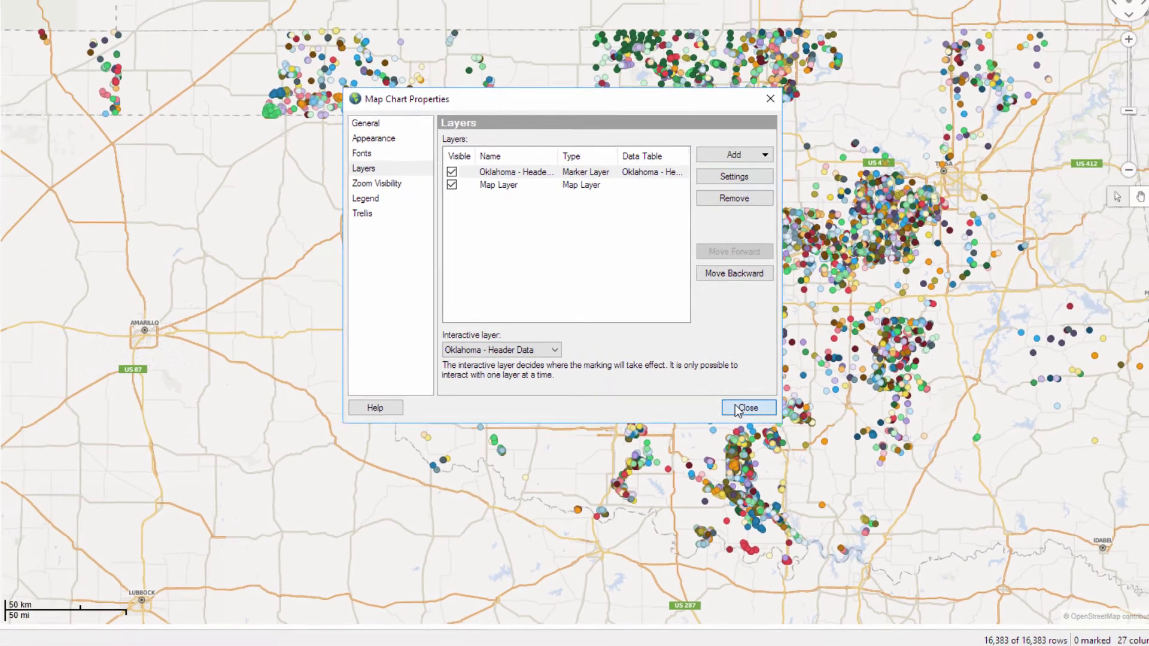
left_click(755, 392)
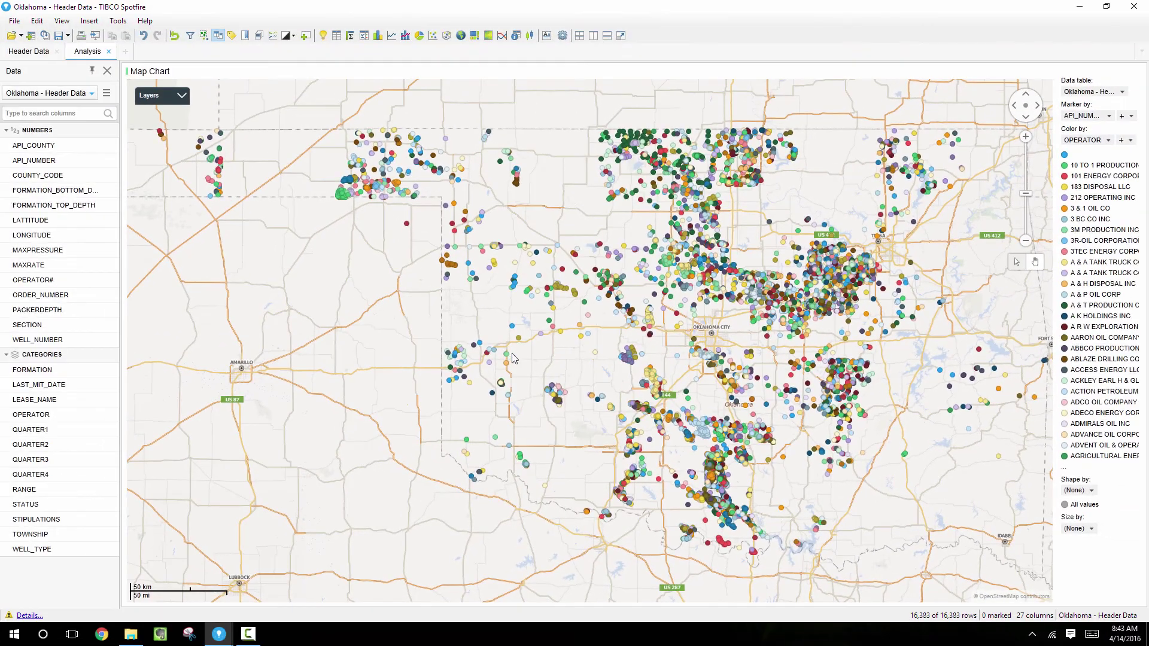
Add a Sum(API_COUNTY) by STATUS line chart and dock it to the right of the map.
left_click(392, 37)
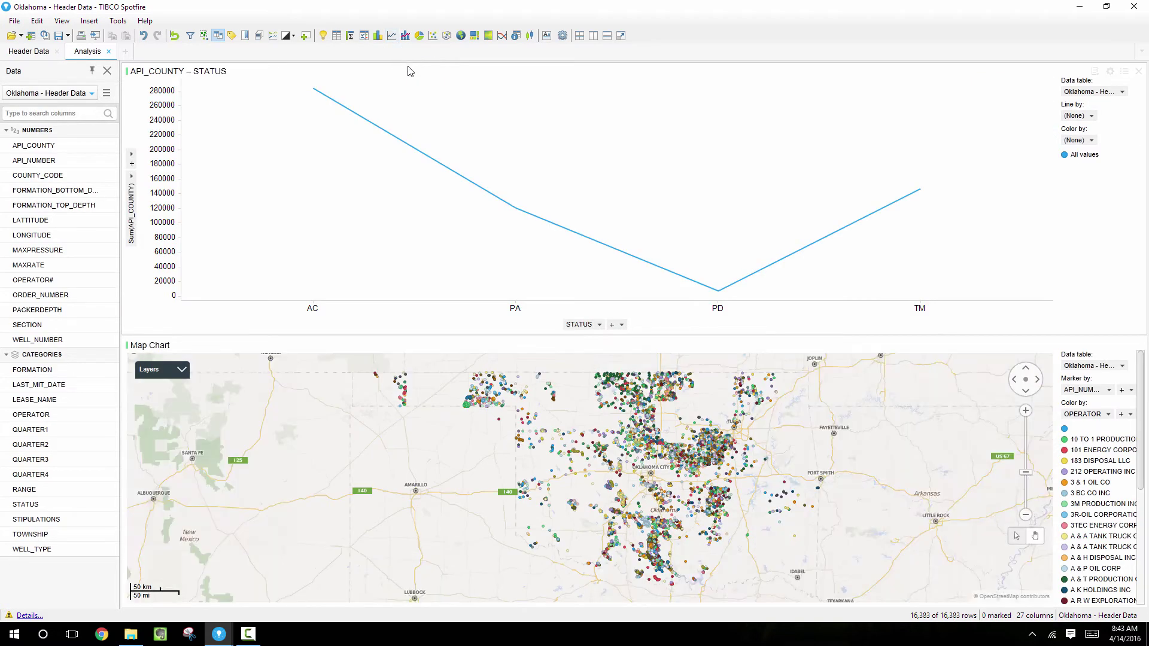
left_click_drag(478, 70, 1003, 453)
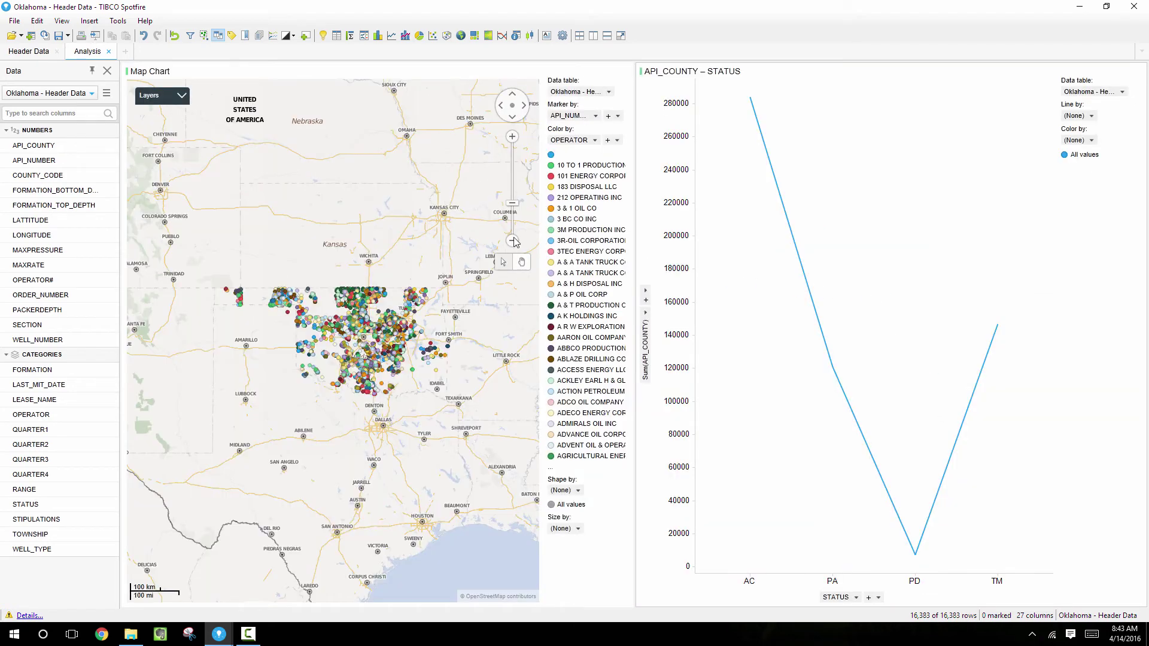
Hide the Data panel, switch the line chart to Monthly Production, and put year-month on the X-axis.
left_click(107, 70)
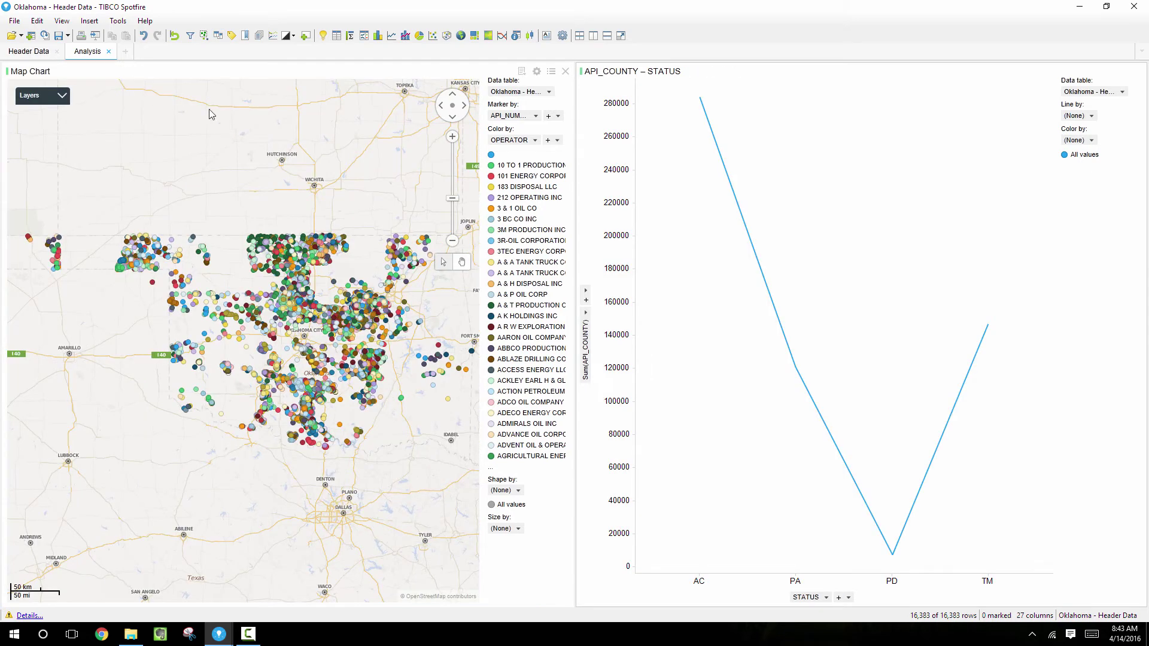
left_click(1121, 93)
left_click(1124, 113)
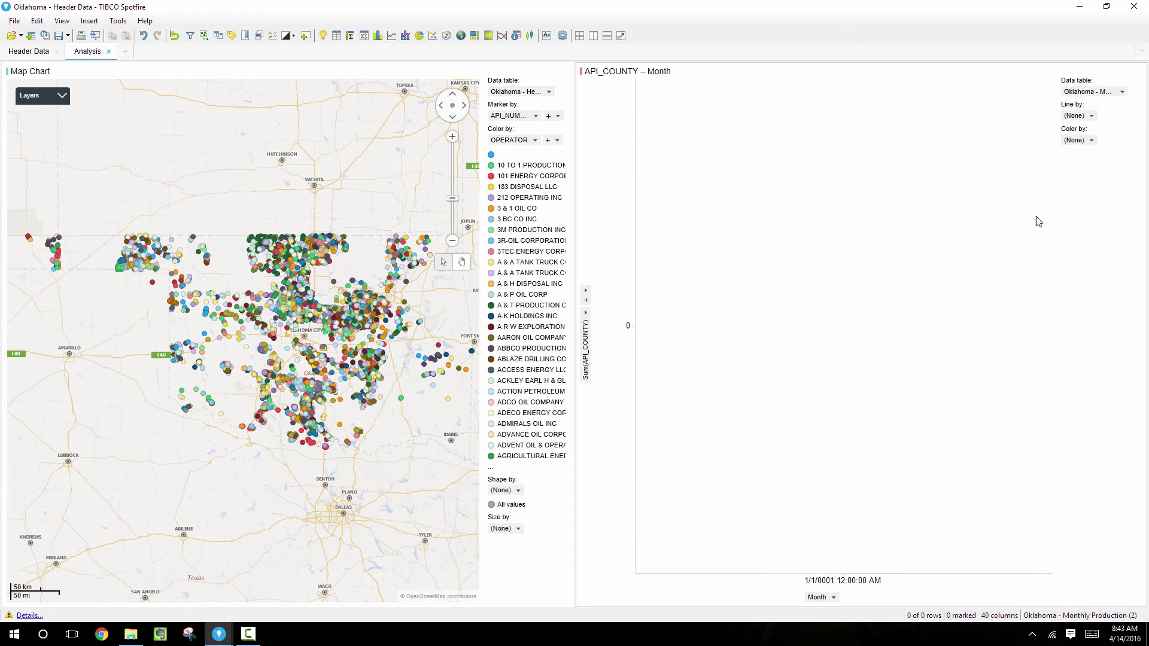
left_click(833, 597)
mouse_move(861, 556)
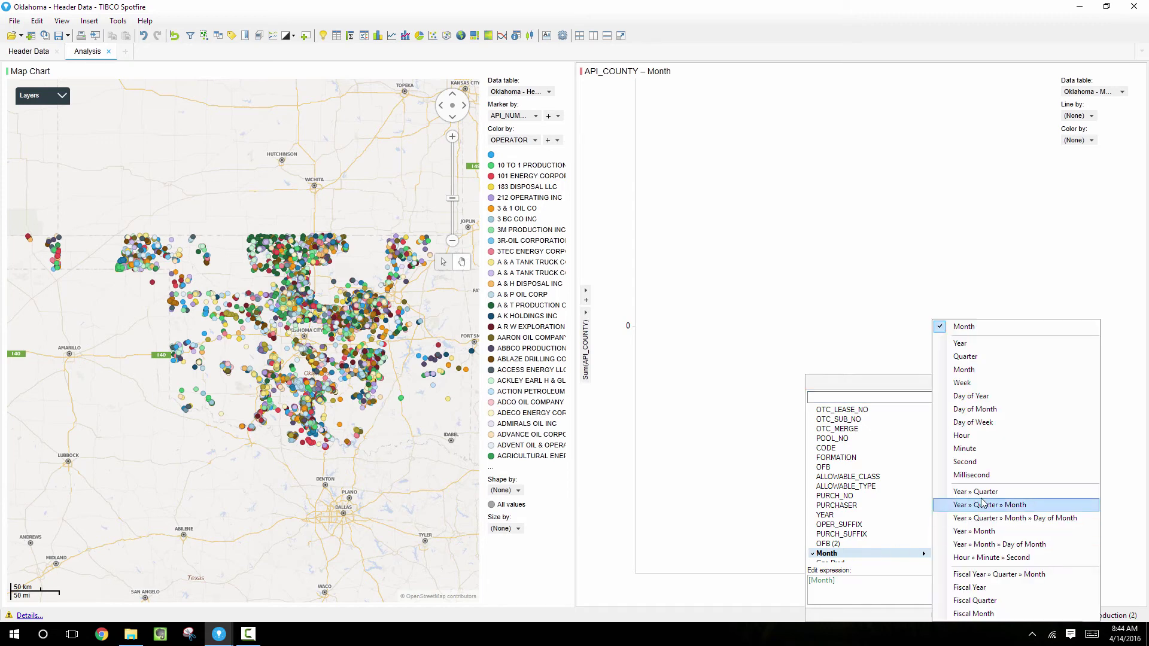
left_click(1001, 532)
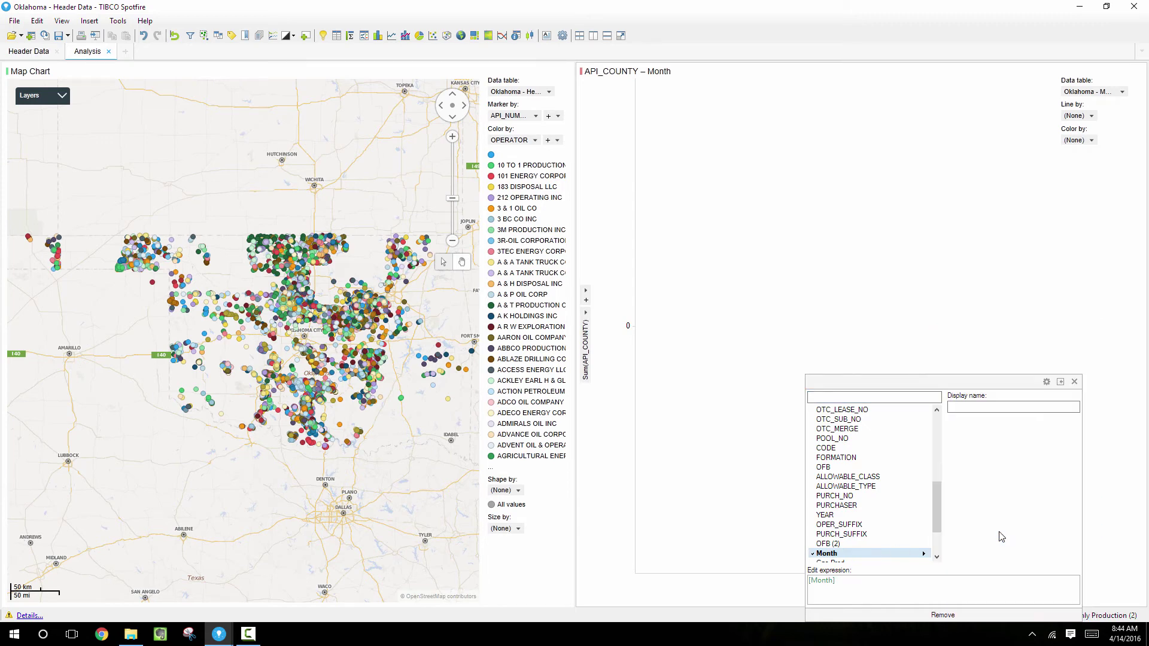
left_click(657, 510)
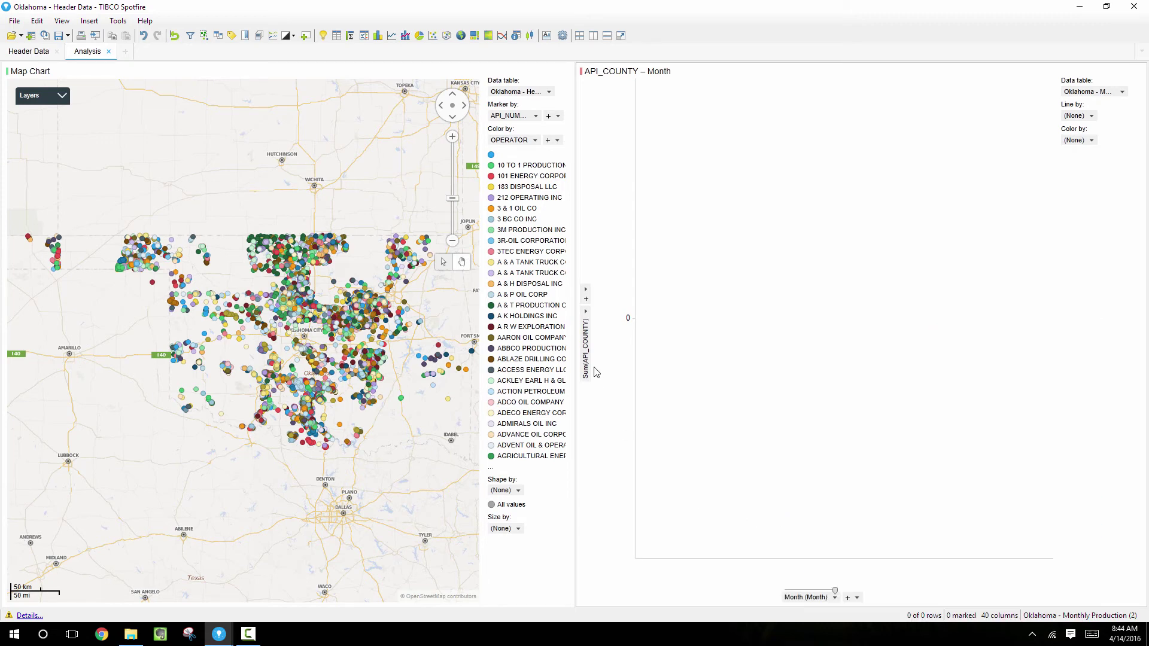
Plot Sum(Gas Prod) on the Y-axis and mark a cluster of western Oklahoma wells on the map.
left_click(586, 312)
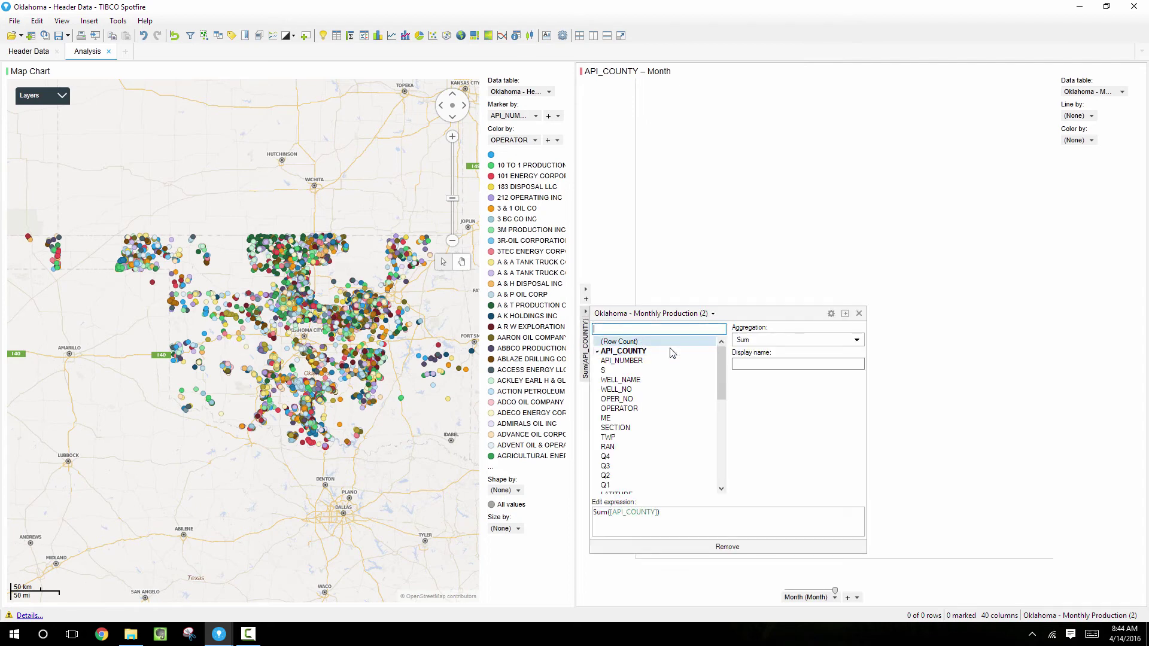
left_click_drag(720, 382, 732, 473)
left_click(645, 438)
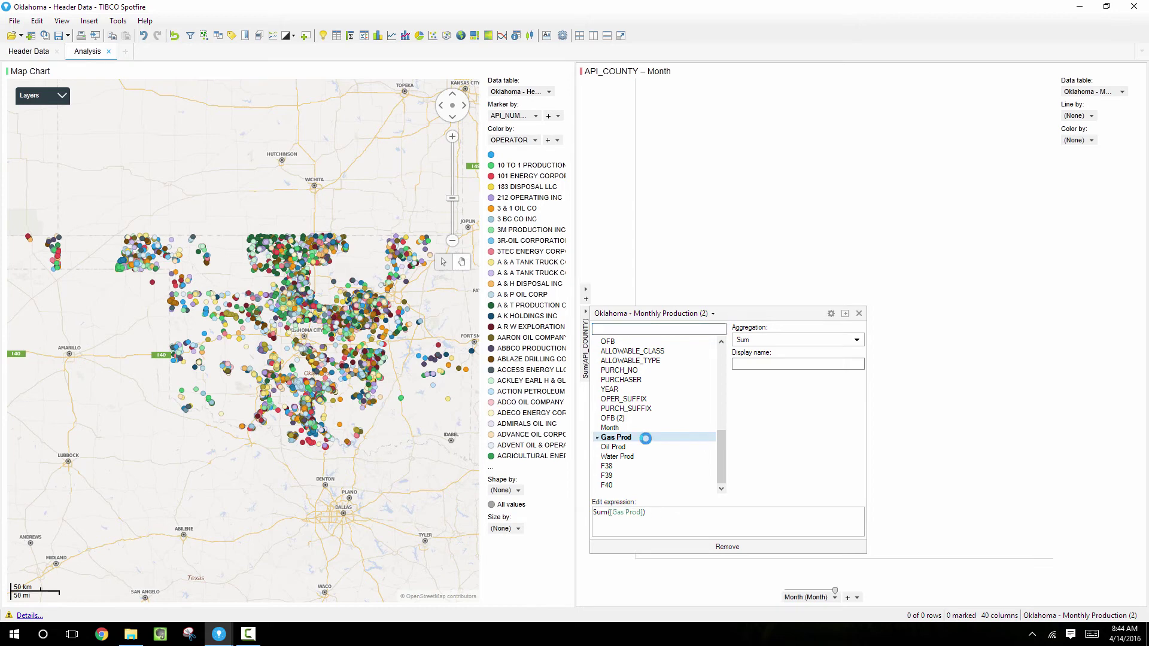
left_click(629, 261)
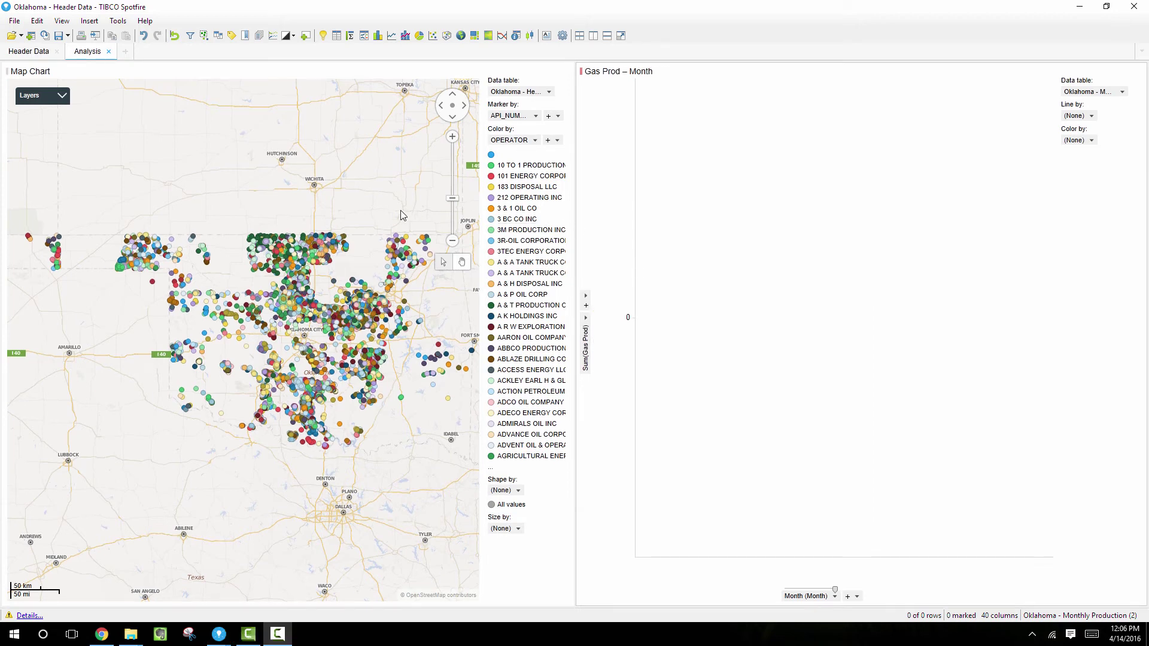
left_click_drag(110, 256, 135, 281)
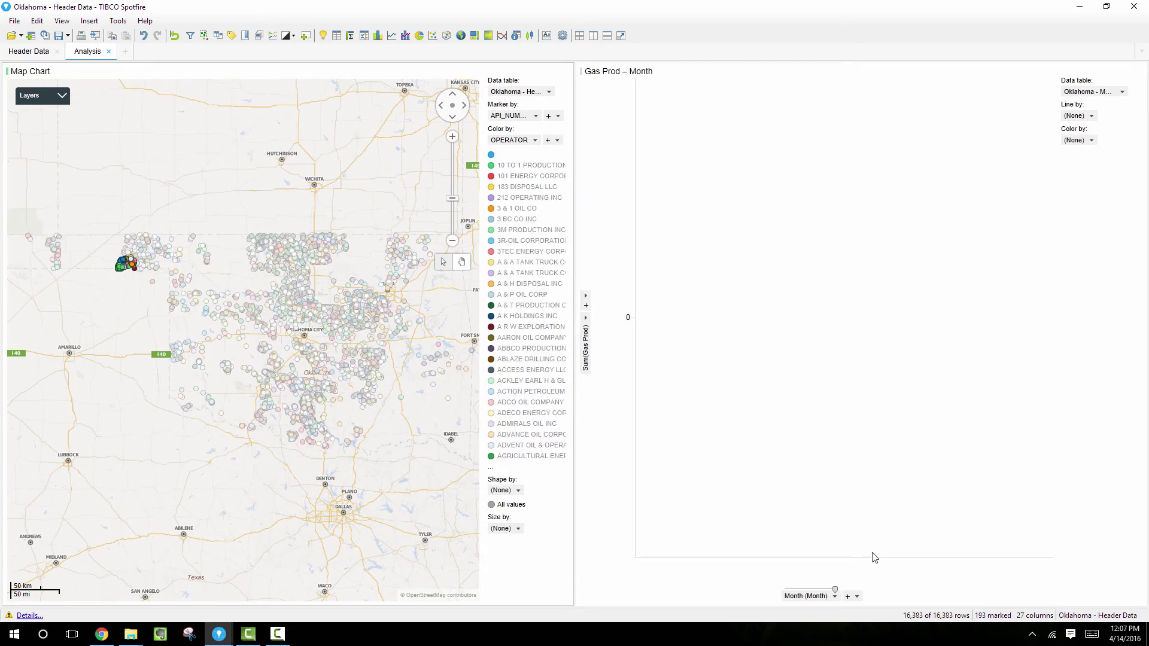
Open Data Table Properties for Monthly Production and pick API_NUMBER as its on-demand parameter.
left_click(892, 493)
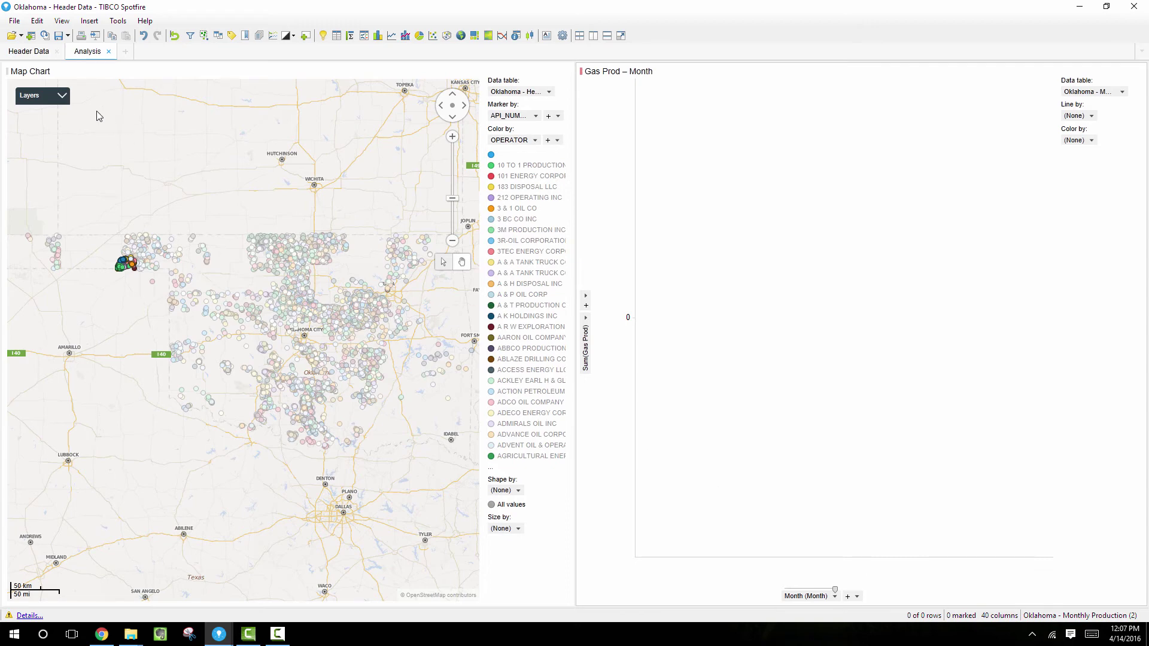
left_click(37, 20)
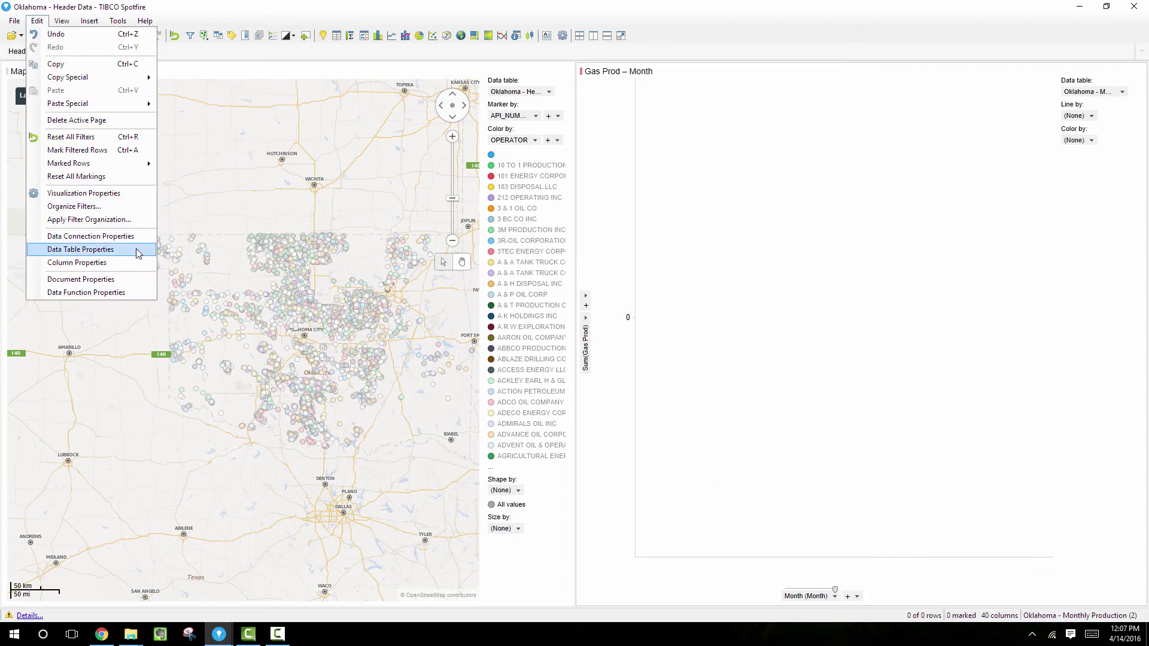
left_click(80, 250)
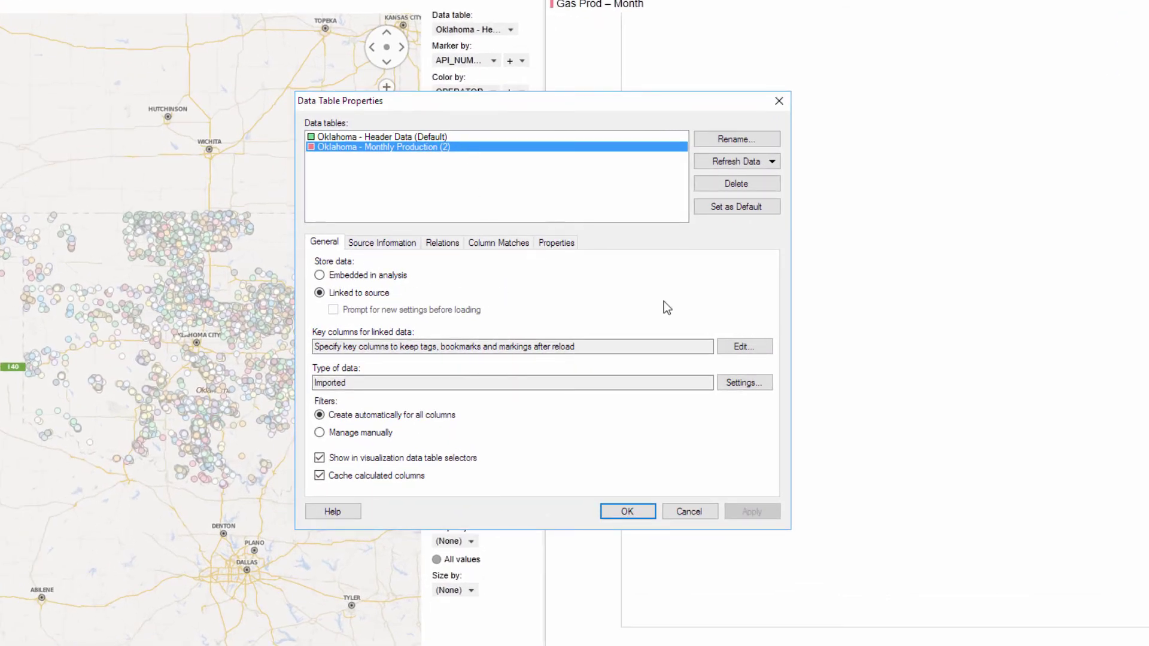
left_click(746, 383)
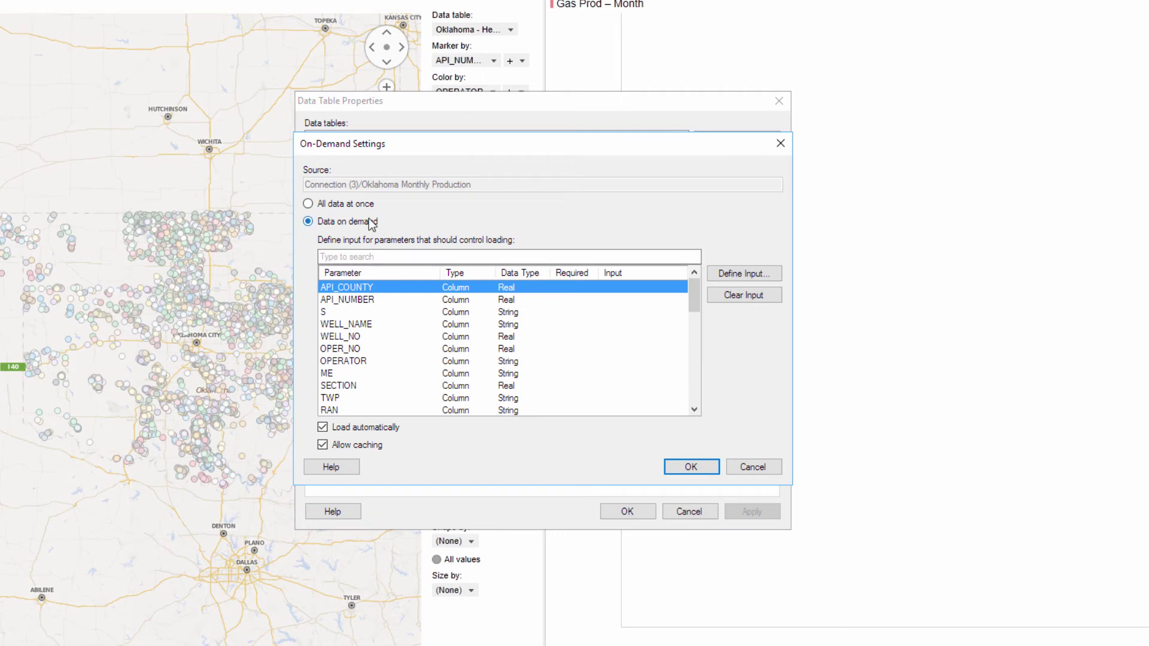
left_click(366, 303)
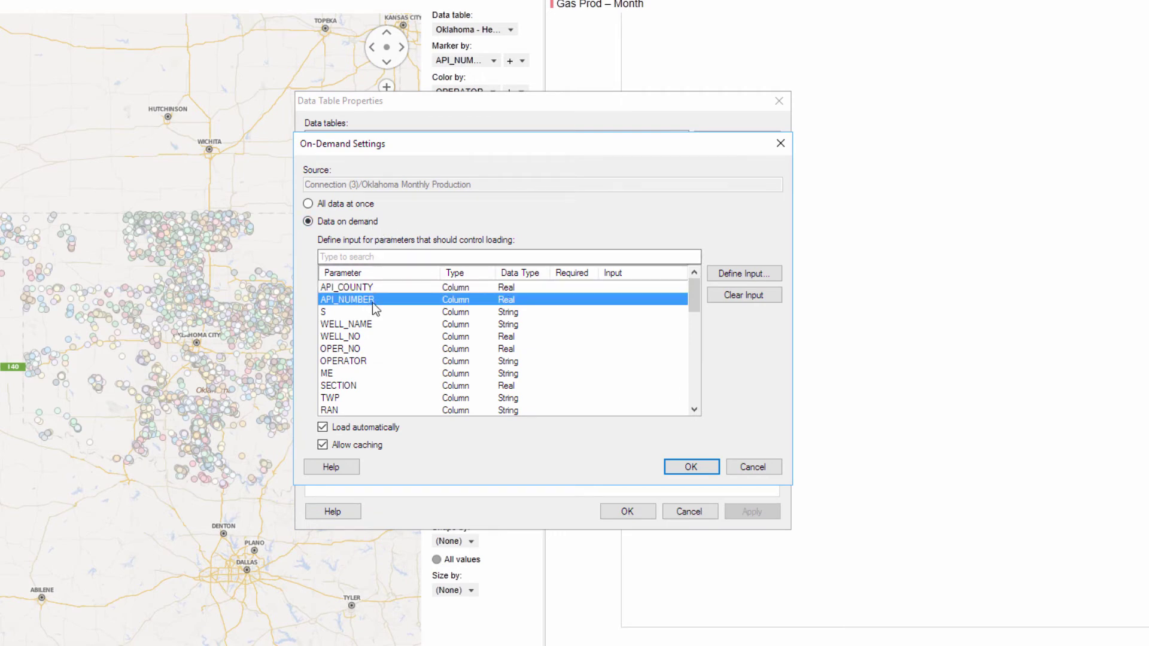
Feed API_NUMBER from the Oklahoma - Header Data API_NUMBER column, limited by marking, and apply.
left_click(744, 273)
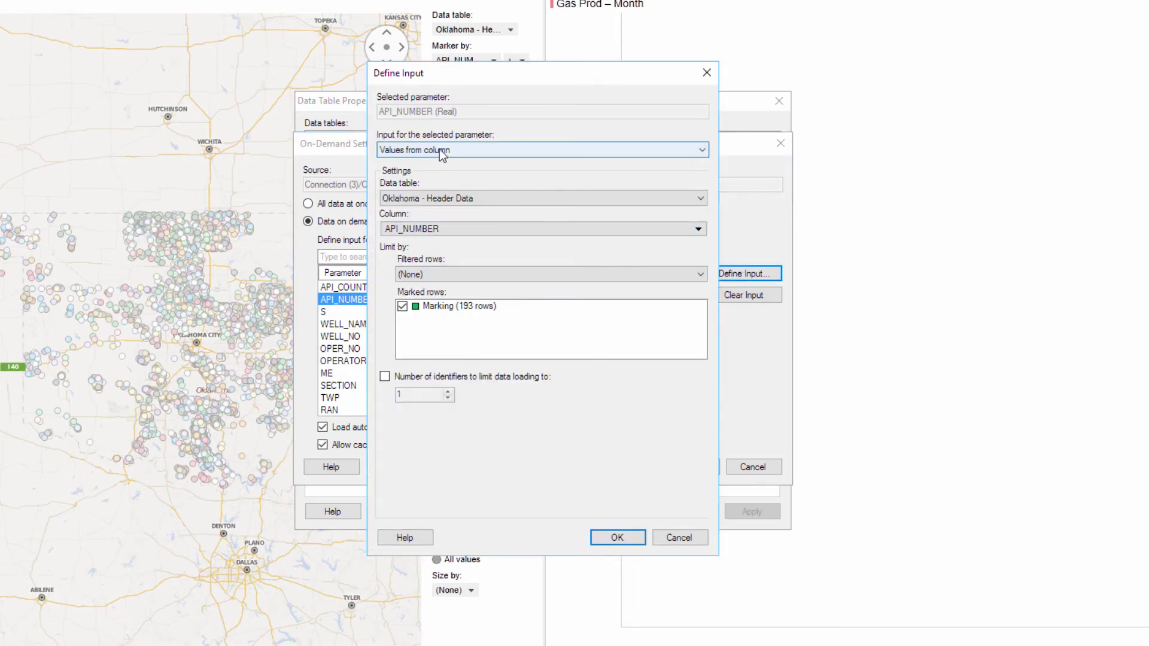
left_click(451, 201)
left_click(450, 214)
left_click(450, 228)
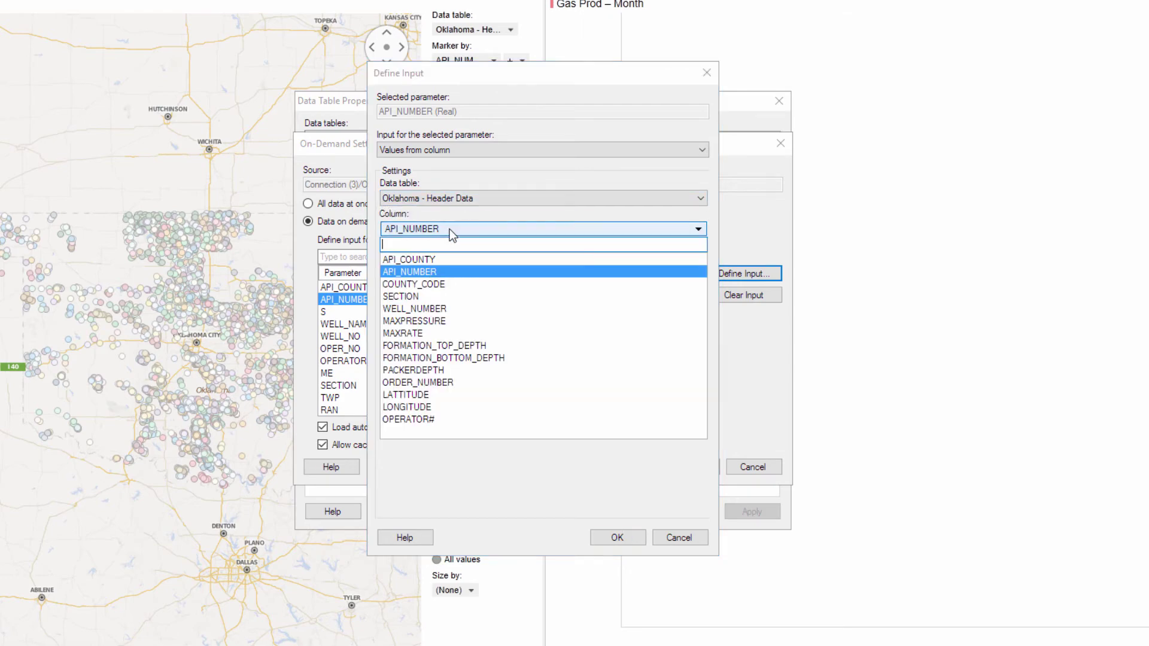
left_click(439, 272)
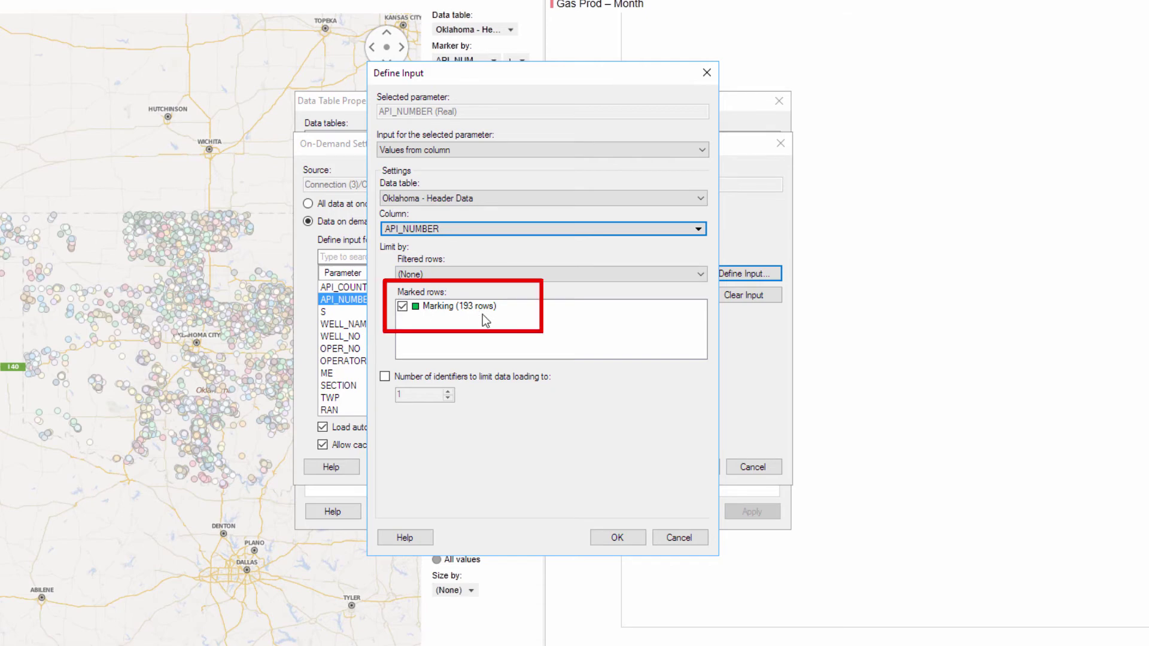
left_click(640, 542)
left_click(691, 467)
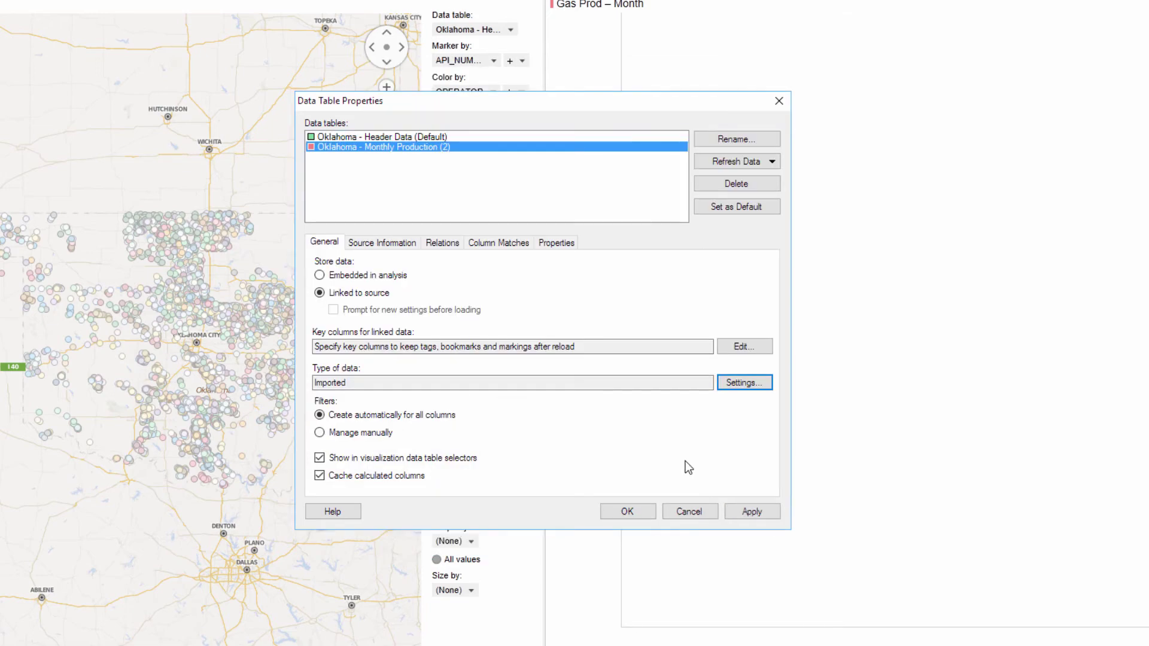
left_click(631, 506)
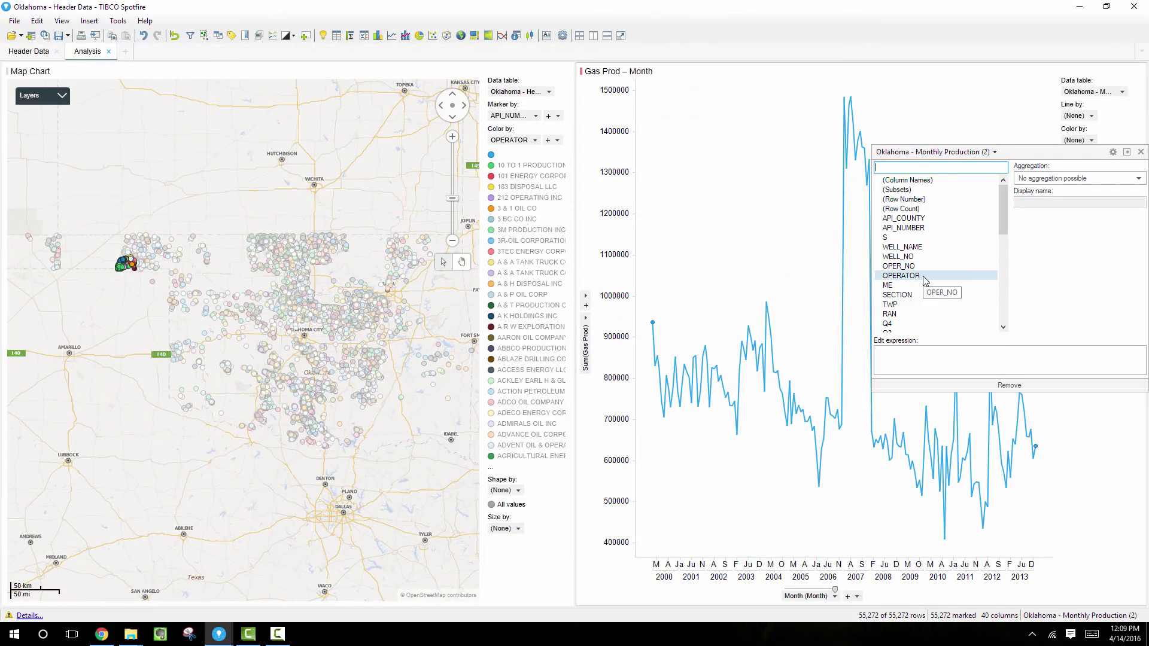
Colour the Gas Prod lines by OPERATOR and draw one line per API_NUMBER.
left_click(924, 278)
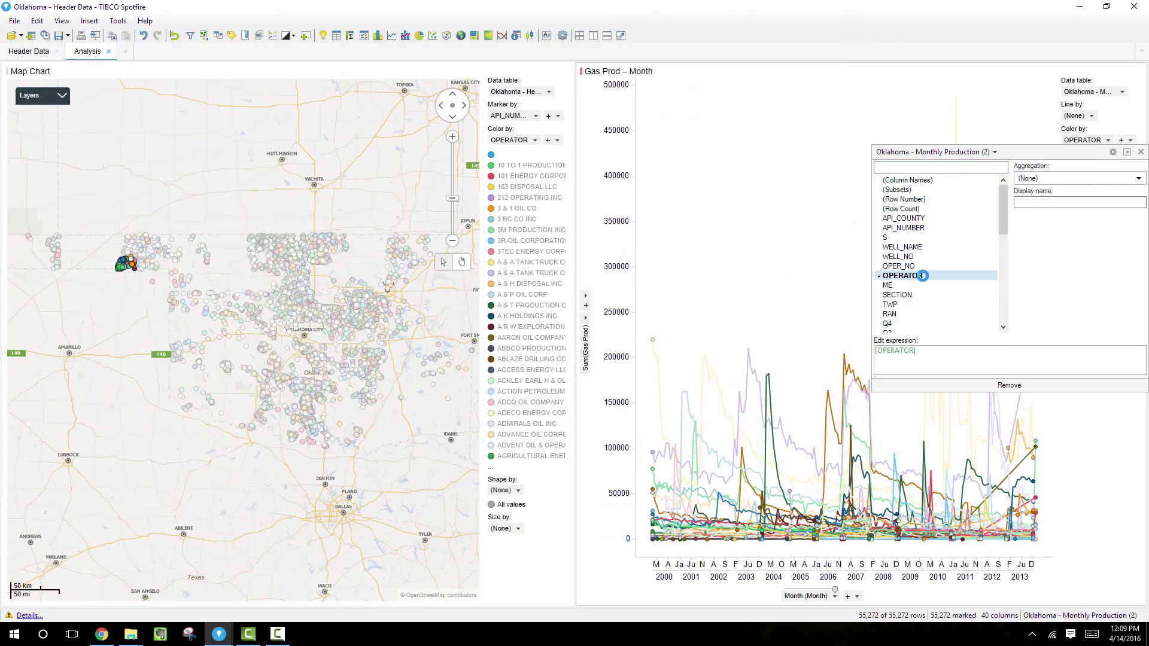
left_click(858, 276)
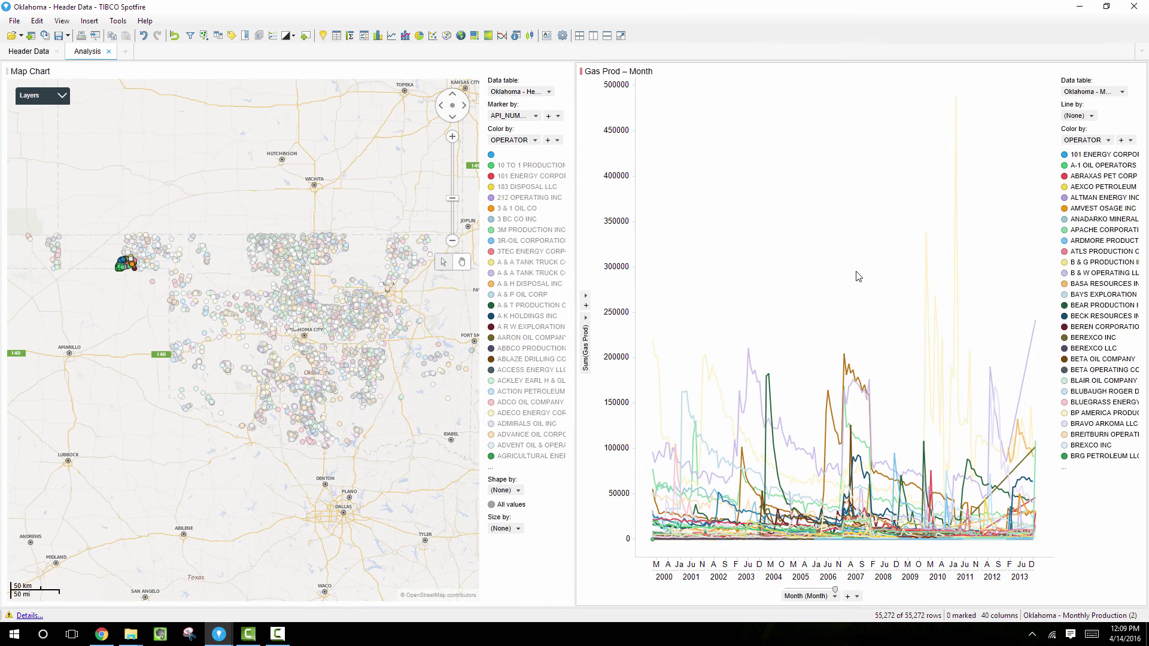
left_click(1085, 117)
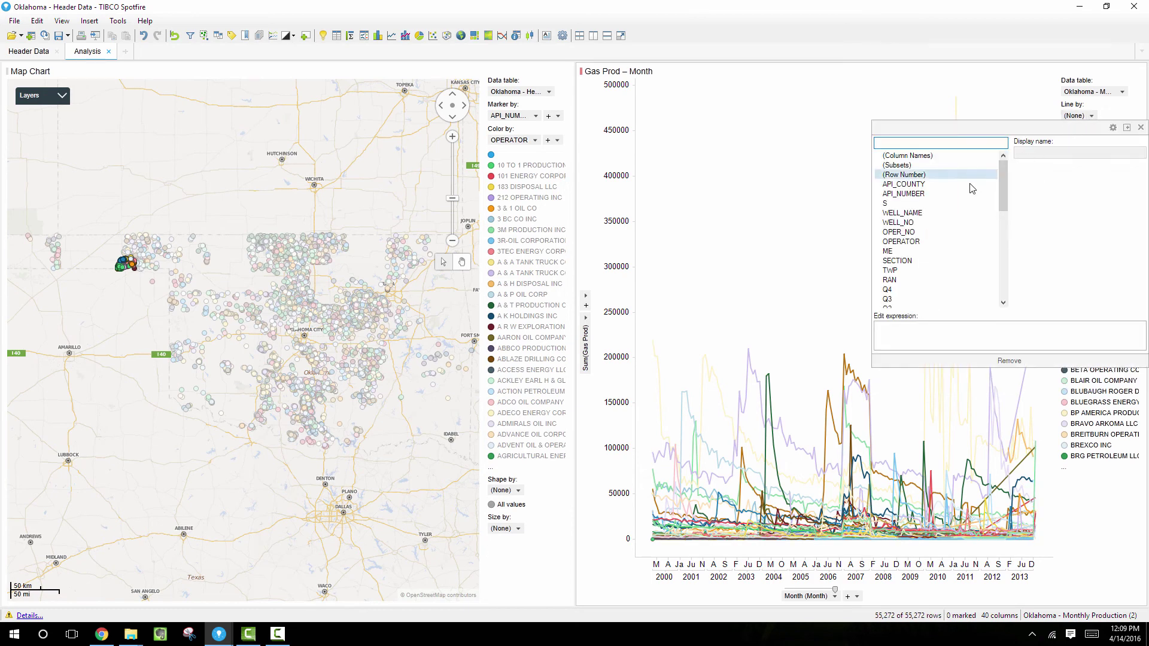
left_click(919, 194)
left_click(834, 251)
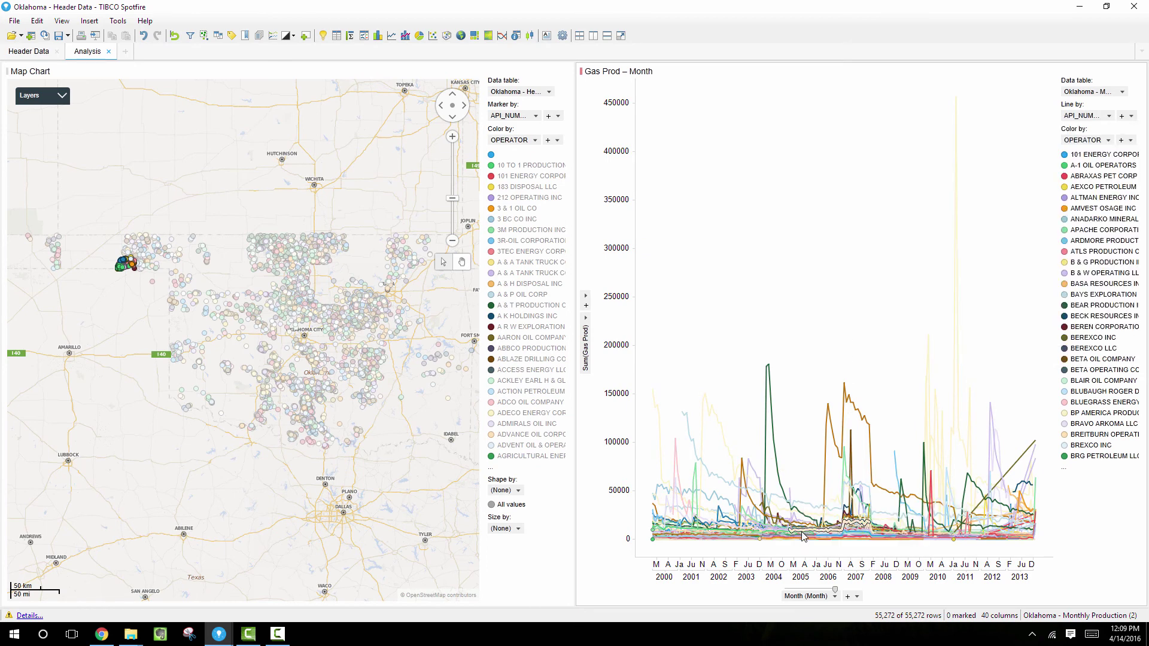
left_click(818, 538)
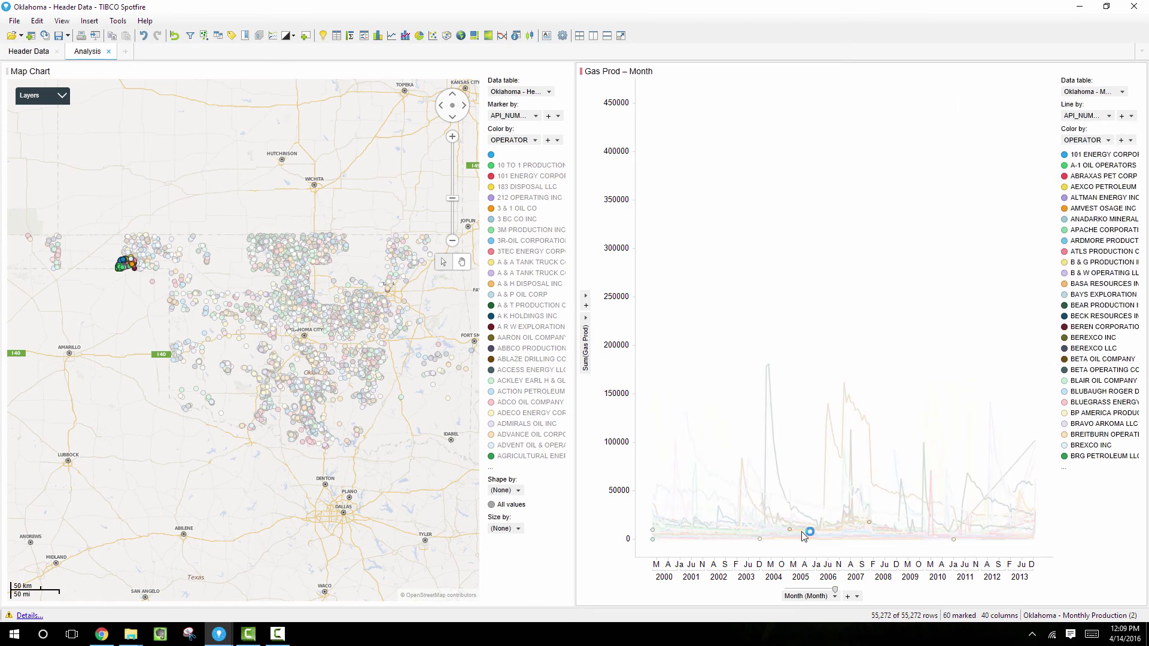
left_click(773, 448)
left_click(923, 502)
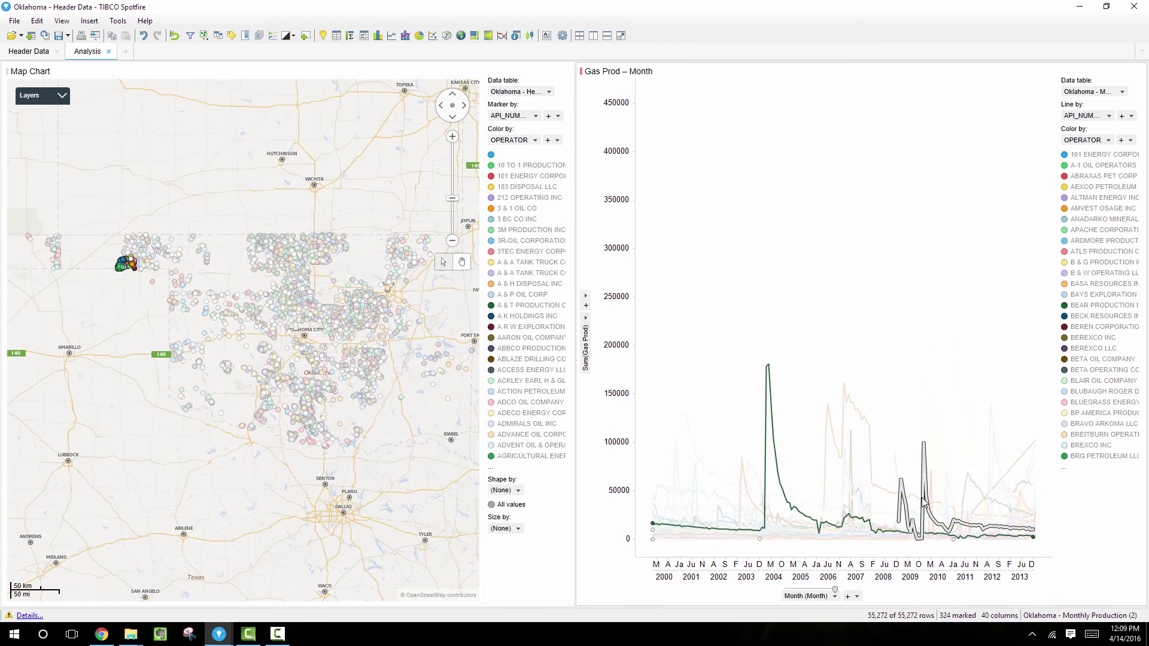
left_click(904, 369)
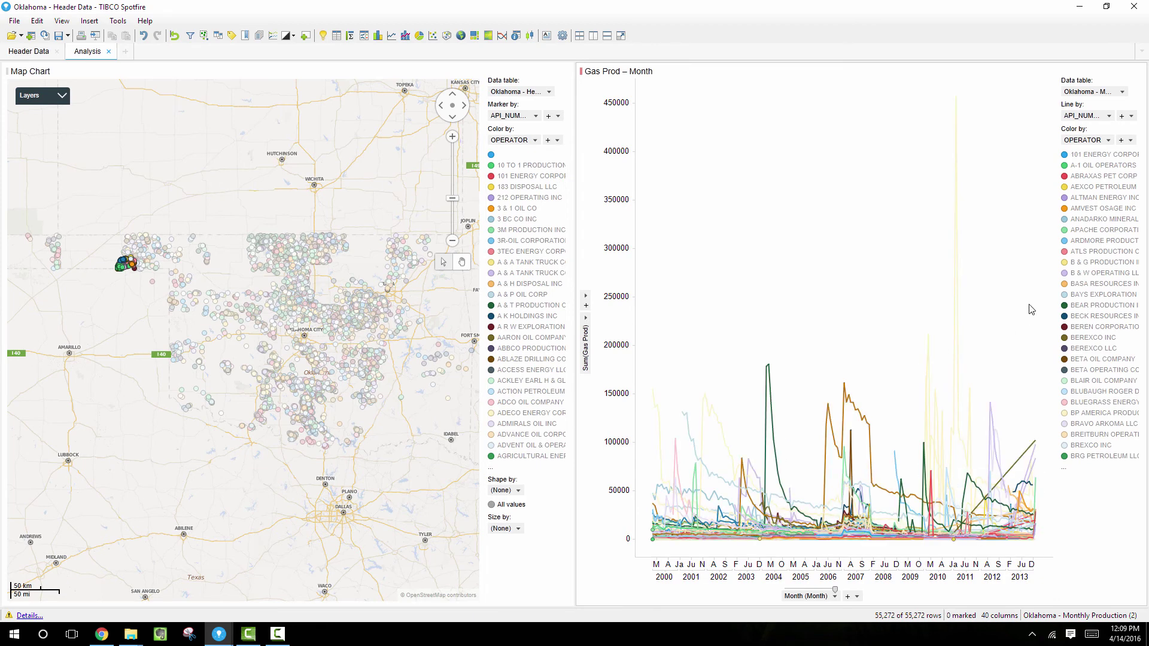
left_click(1084, 234)
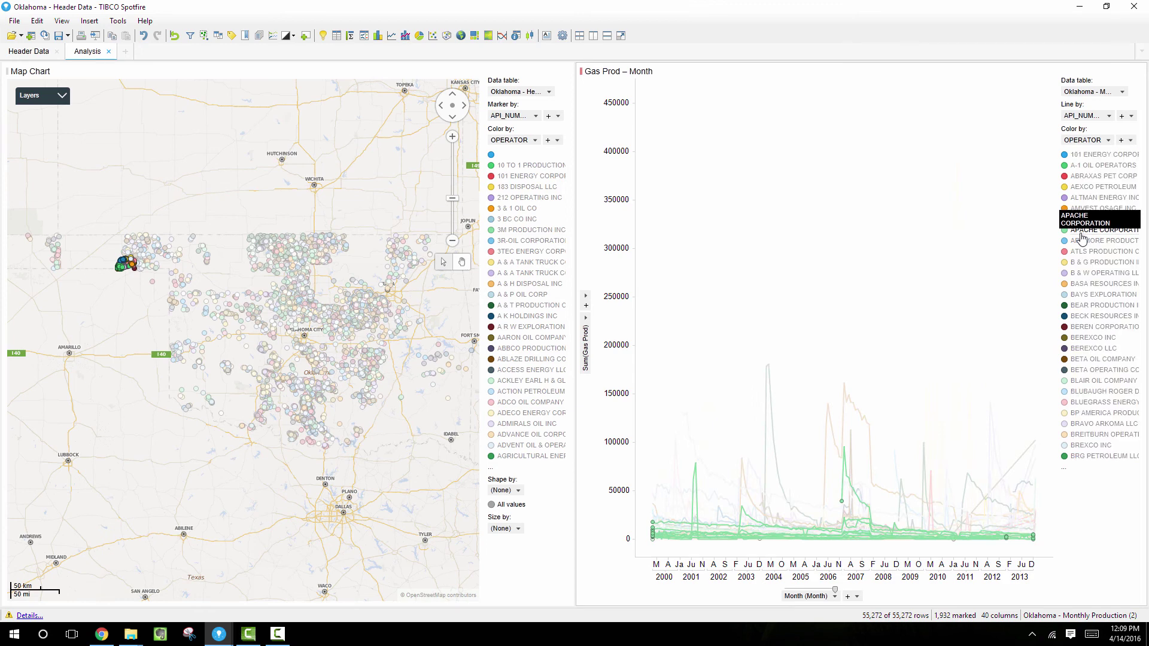
left_click(1089, 317)
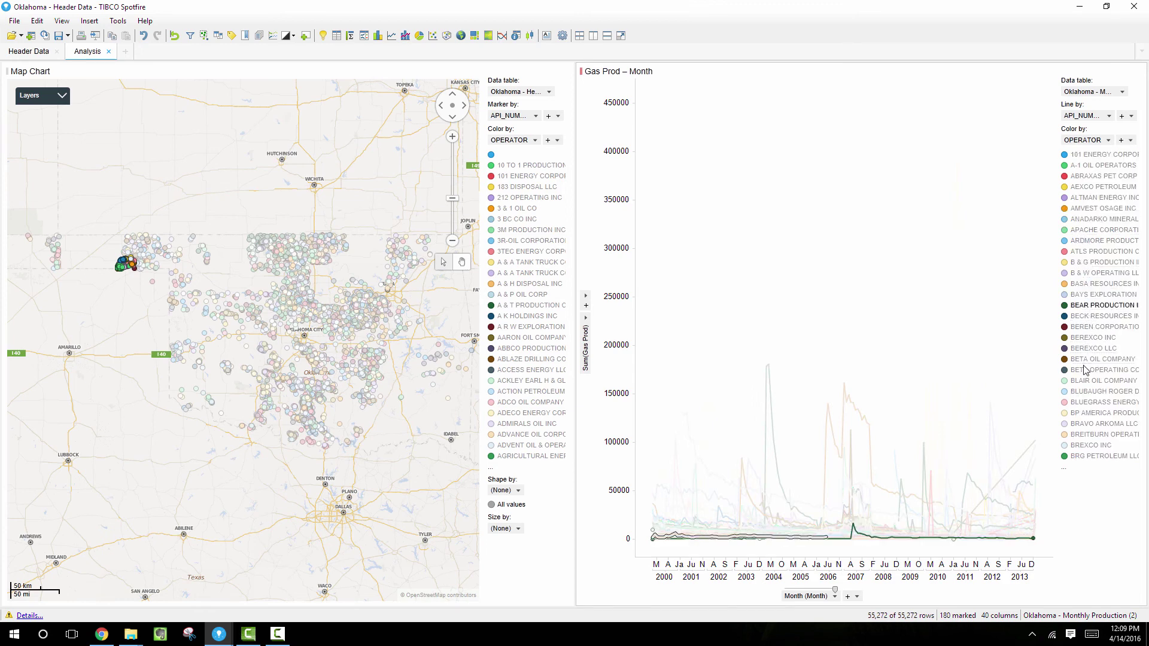
left_click(1088, 414)
left_click(1005, 371)
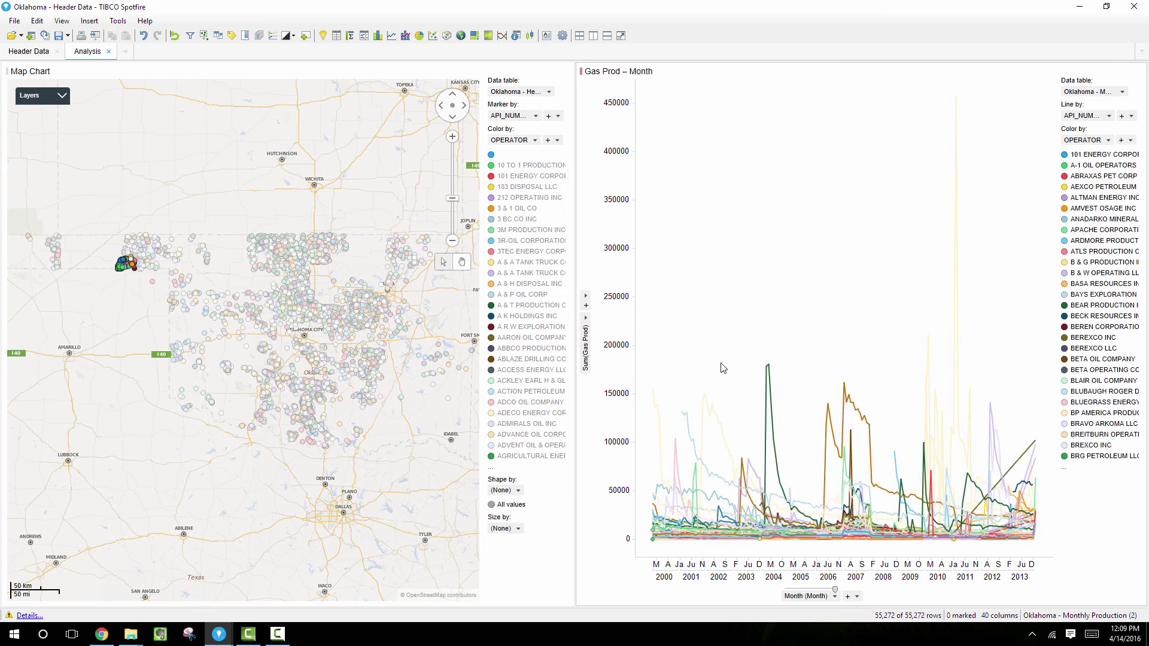
Zoom into western Oklahoma and mark a small group of well markers.
left_click(452, 137)
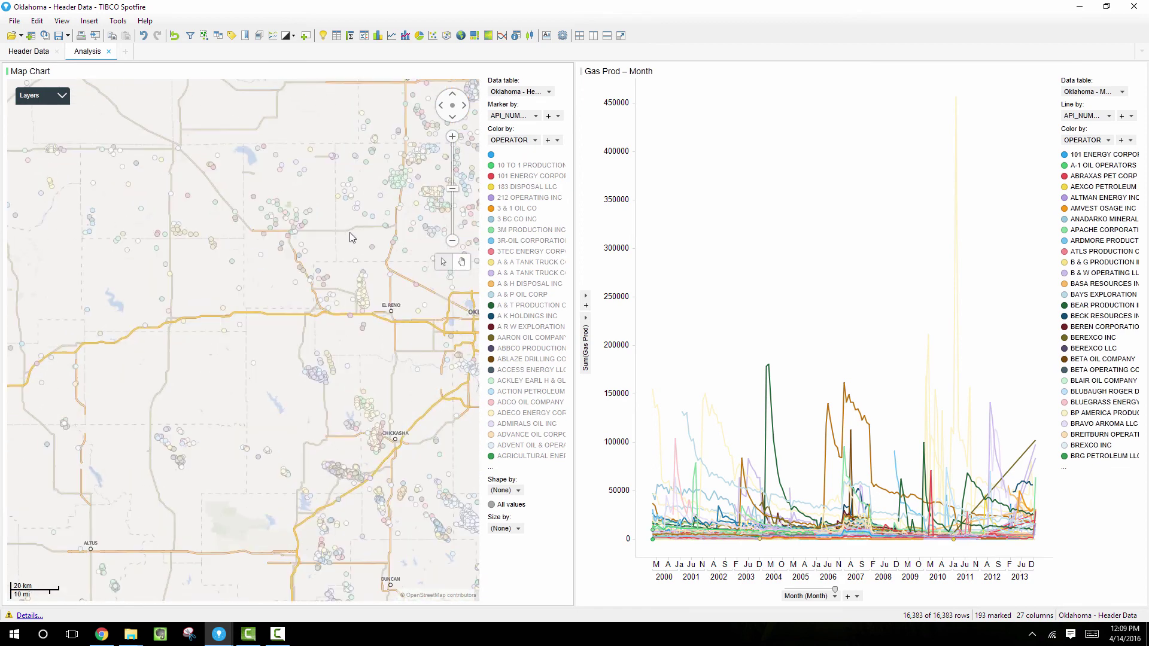
left_click_drag(194, 151, 229, 182)
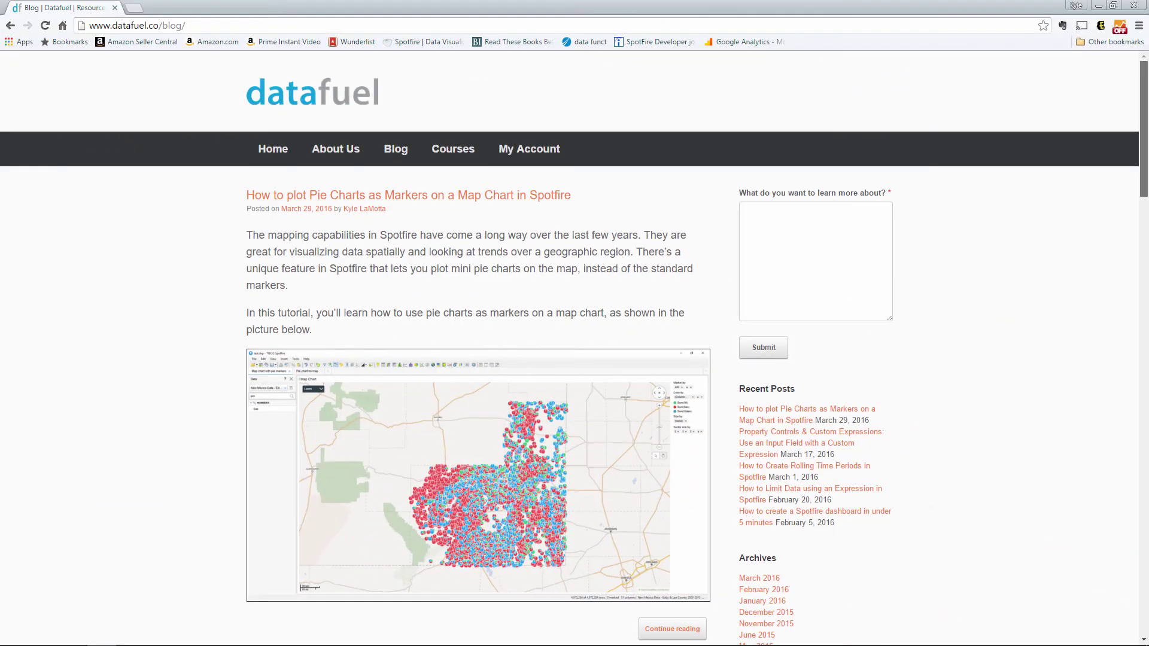
Scroll down the datafuel blog to the How to Create Rolling Time Periods in Spotfire post.
scroll(569, 353, "down", 1)
scroll(570, 353, "down", 4)
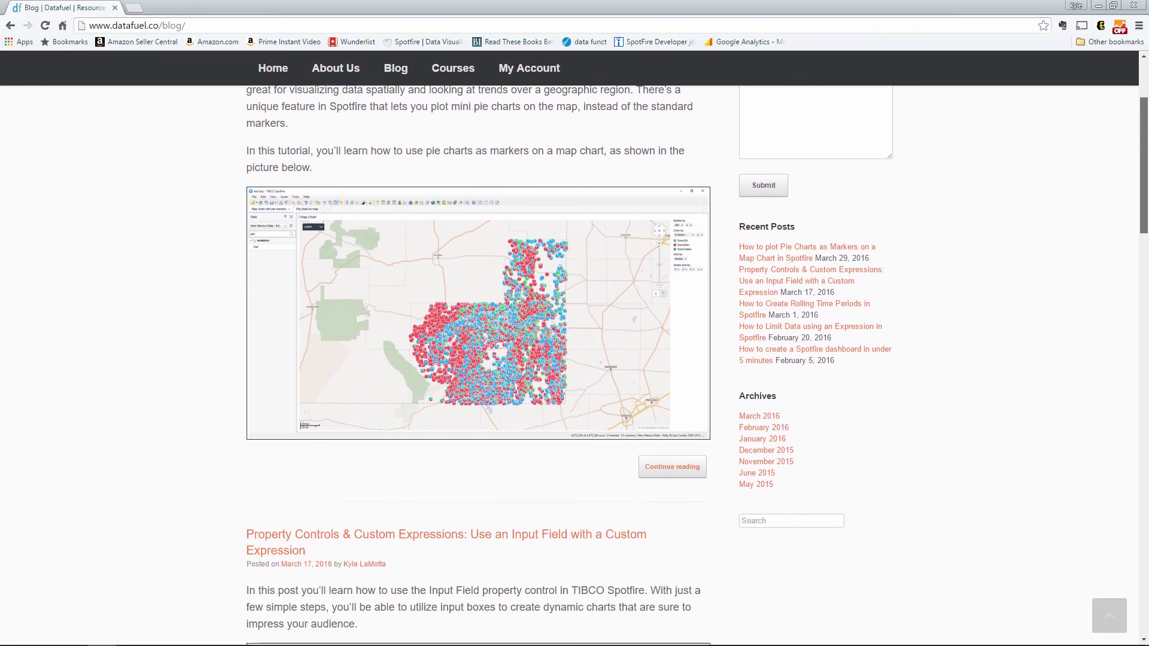
scroll(570, 353, "down", 4)
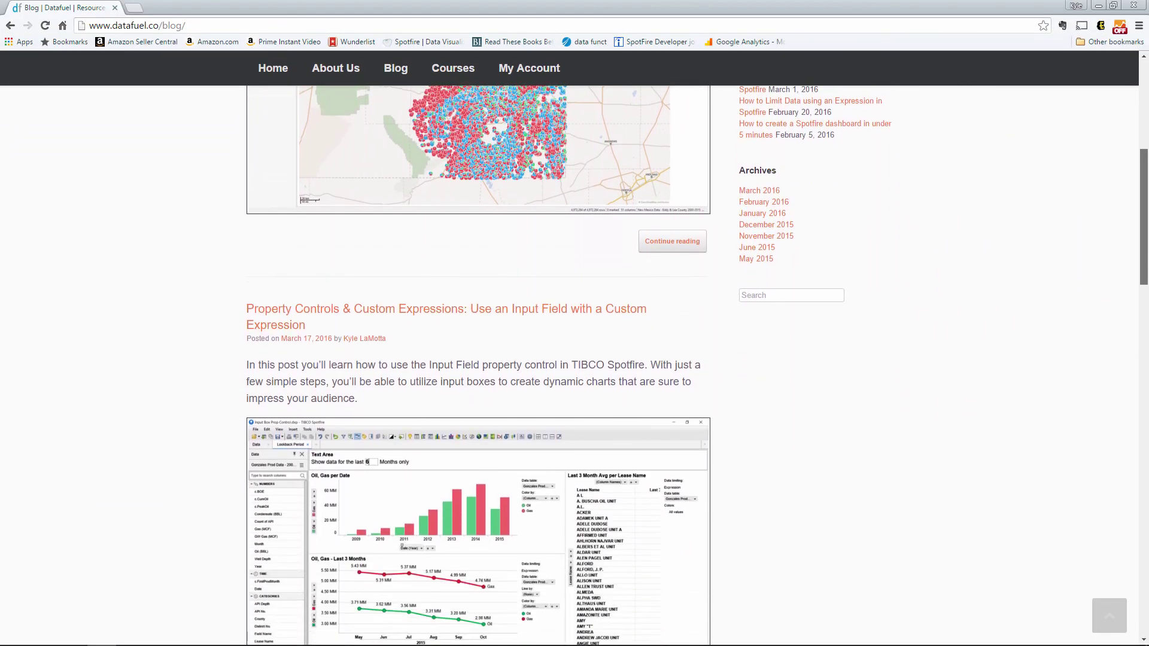
scroll(569, 353, "down", 5)
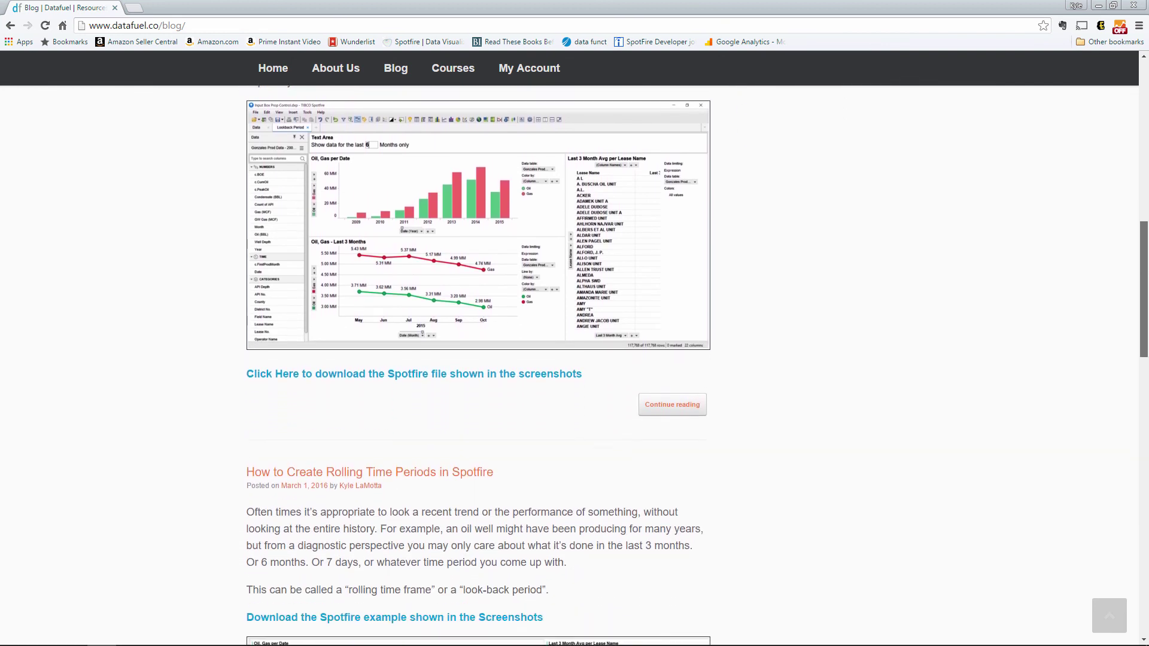
scroll(570, 353, "down", 4)
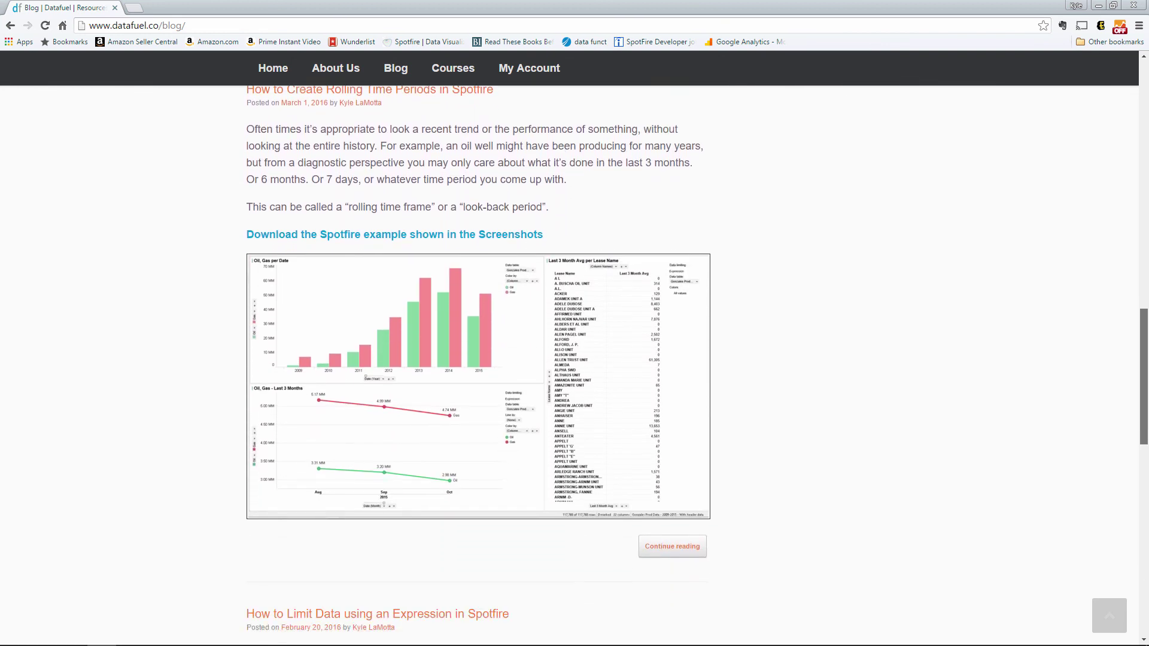